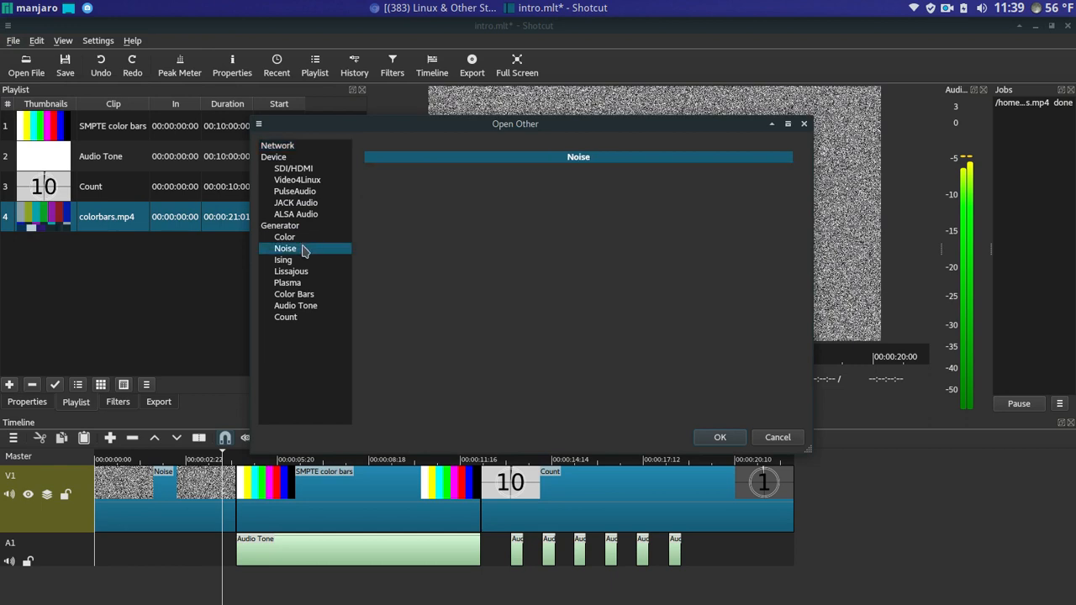
- Browse the Noise, Plasma, Count and Audio Tone generators, then cancel without adding anything
left_click(290, 260)
left_click(291, 282)
left_click(286, 317)
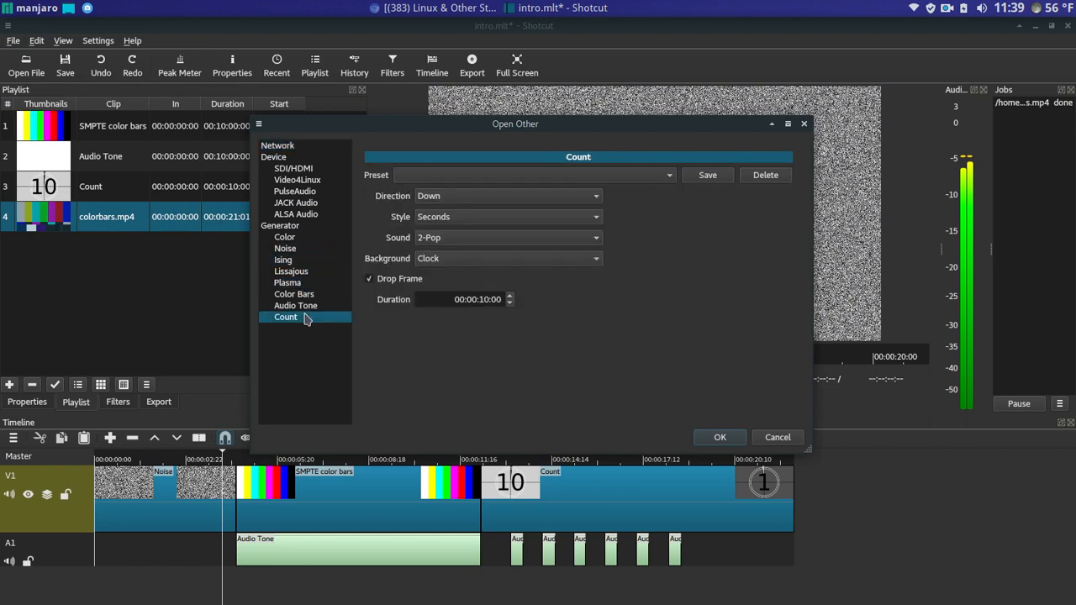
left_click(309, 307)
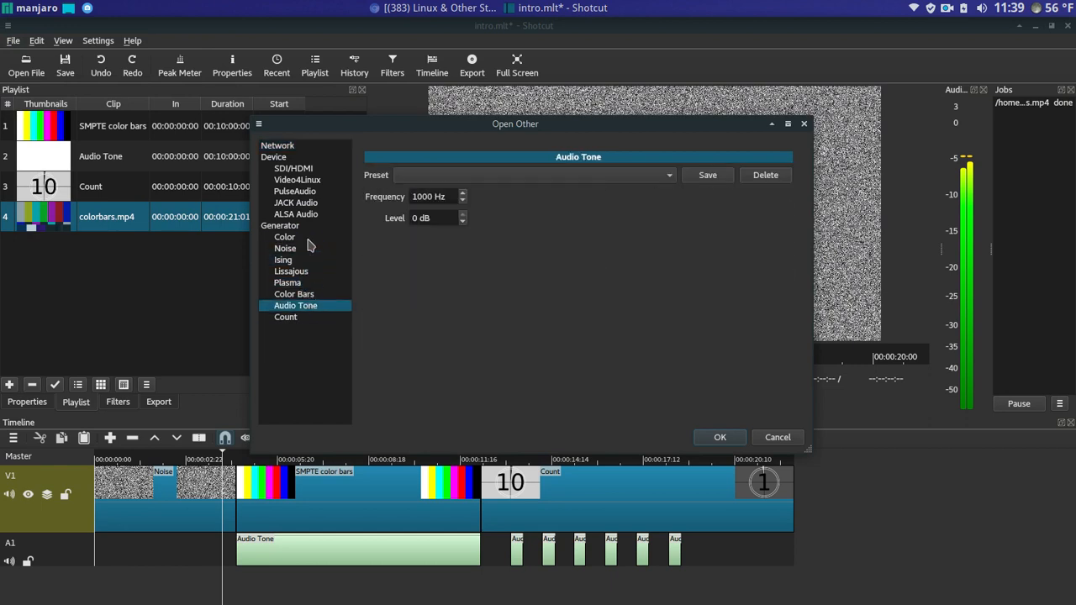
left_click(303, 249)
left_click(778, 438)
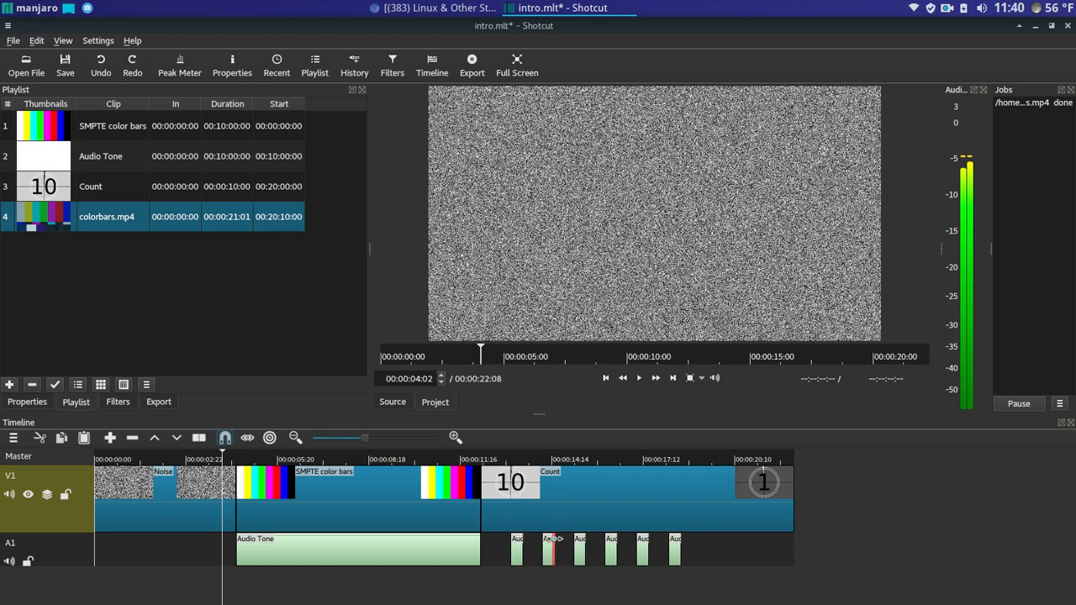
left_click(639, 378)
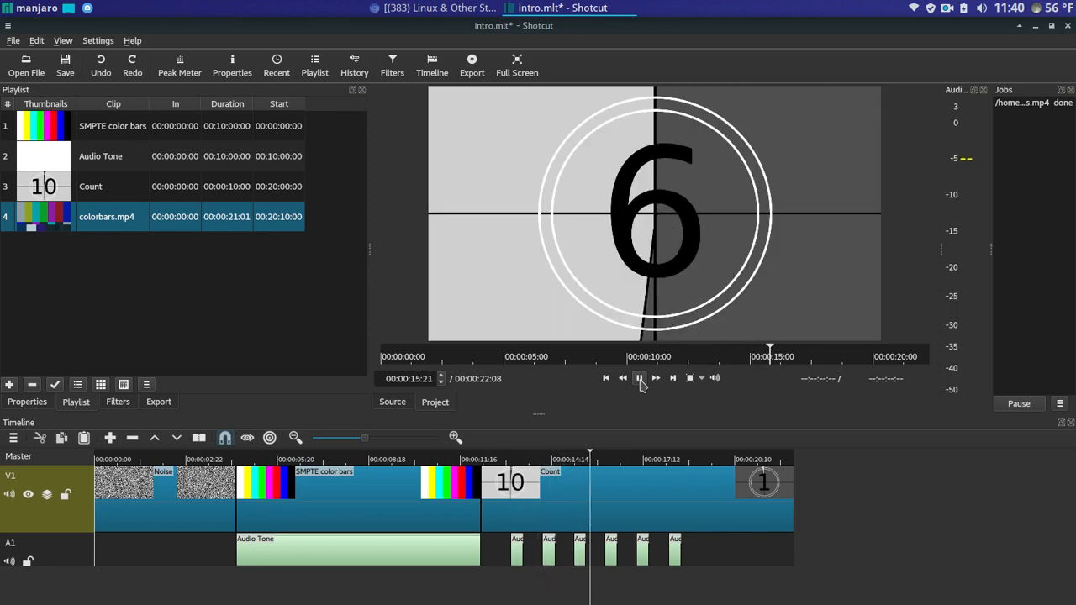
left_click(639, 379)
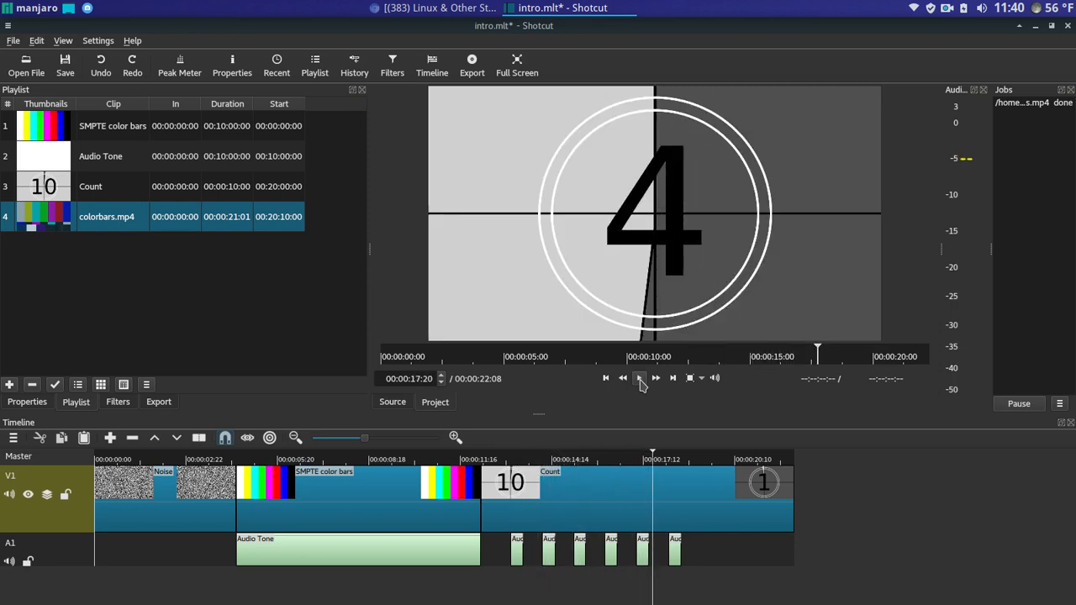
left_click_drag(653, 455, 572, 456)
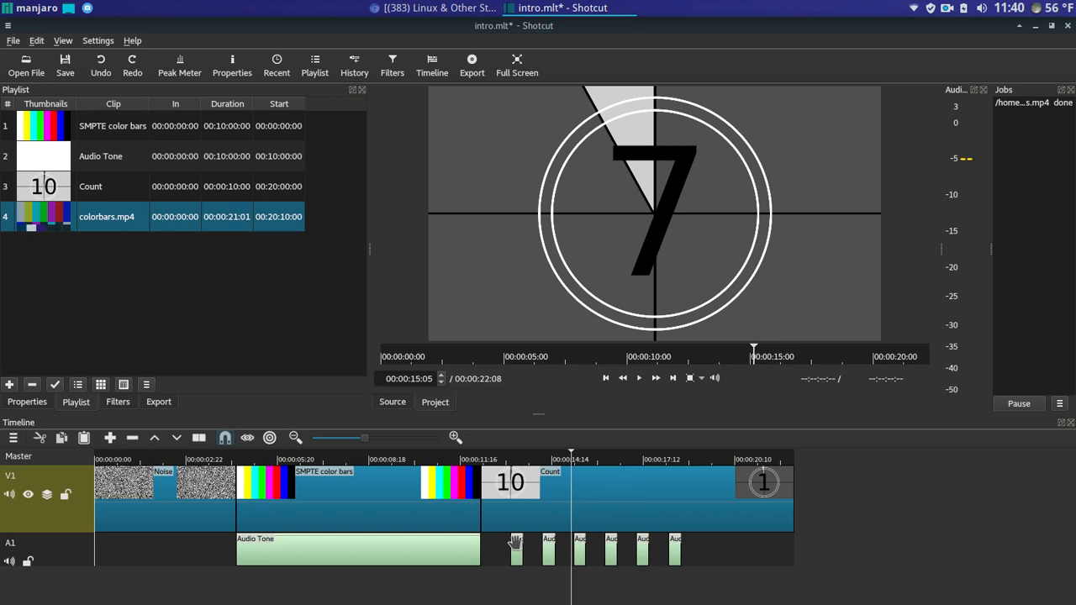
- Copy the first A1 beep, undo two accidental appends, and target A1 near 19:03
right_click(517, 545)
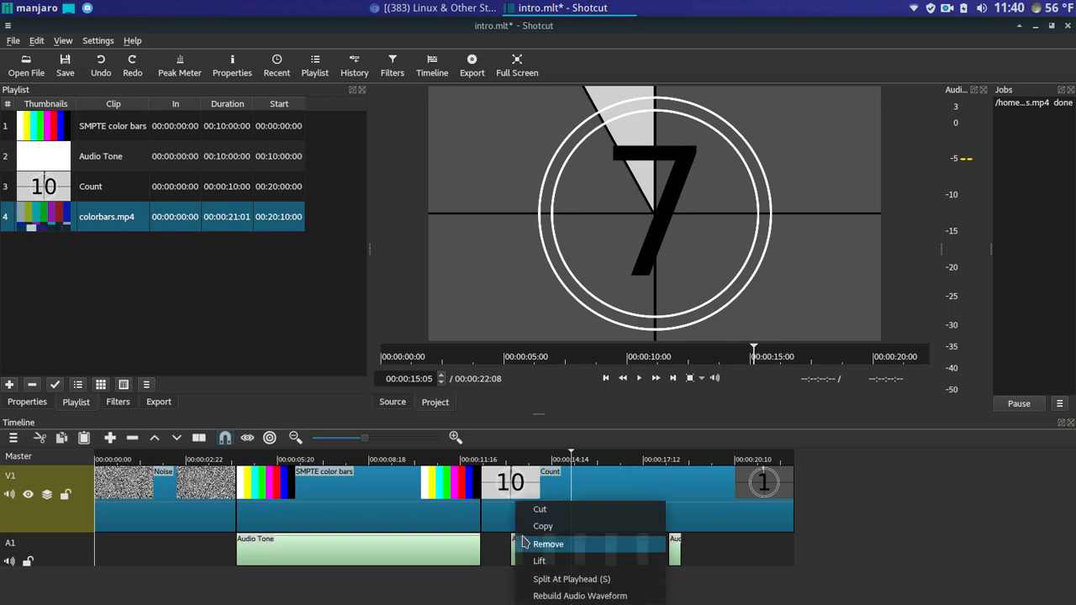
left_click(542, 526)
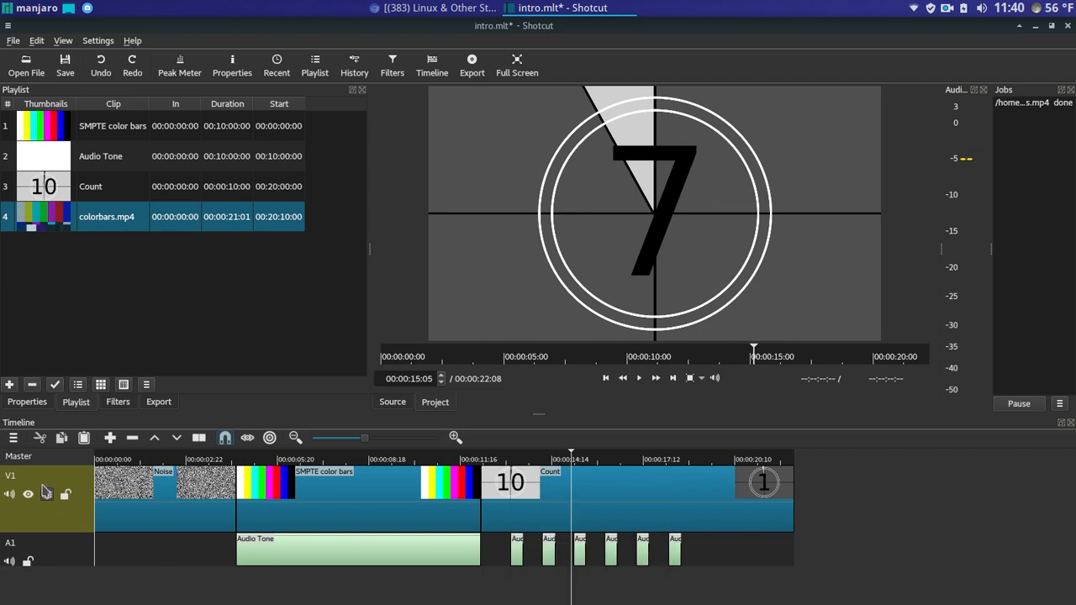
left_click(110, 438)
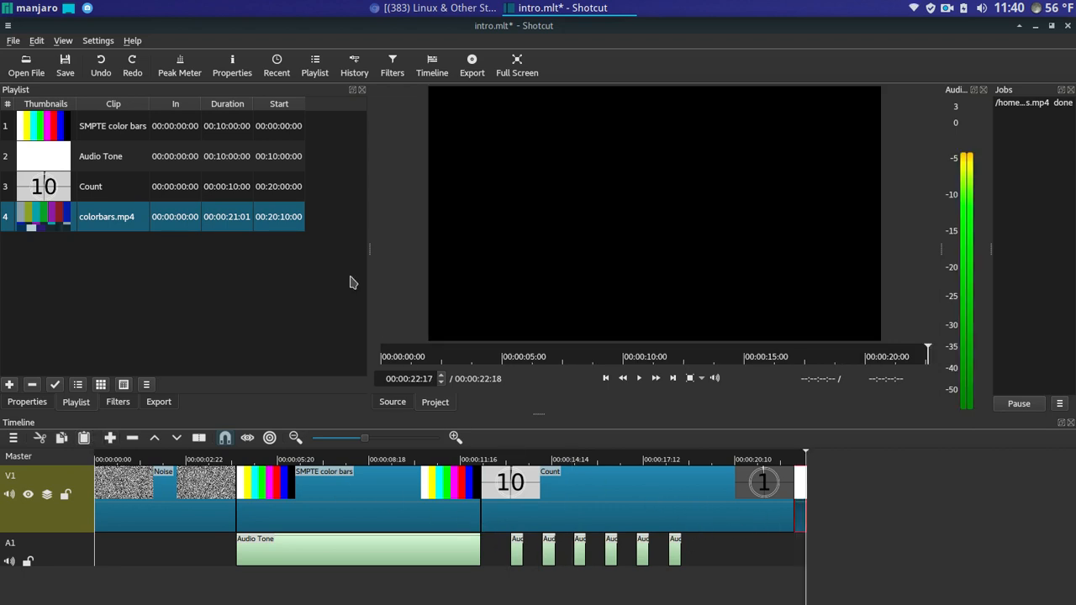
left_click(101, 66)
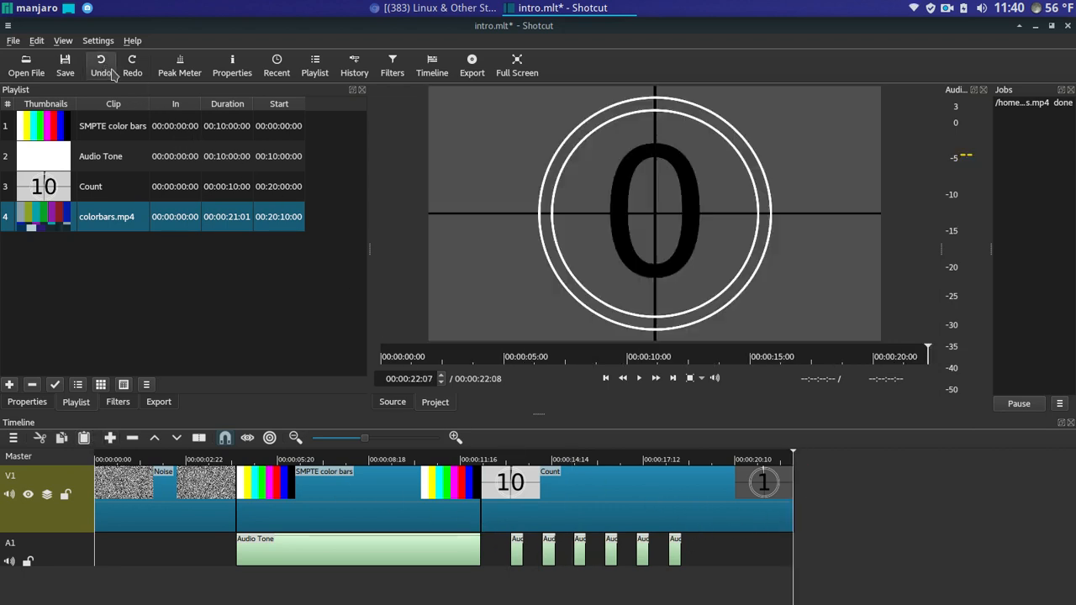
left_click(718, 558)
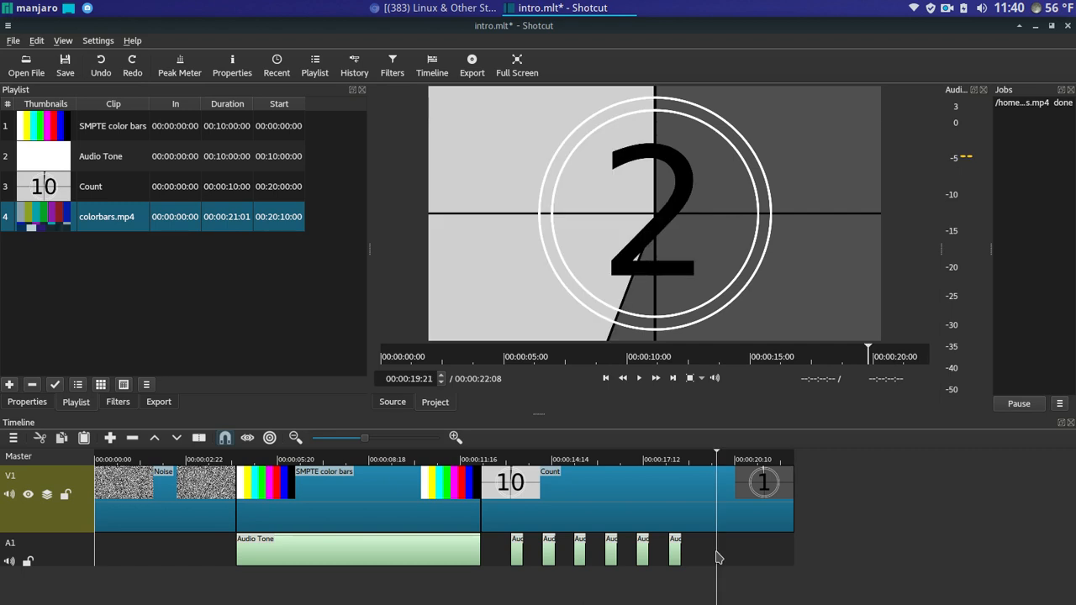
left_click(109, 438)
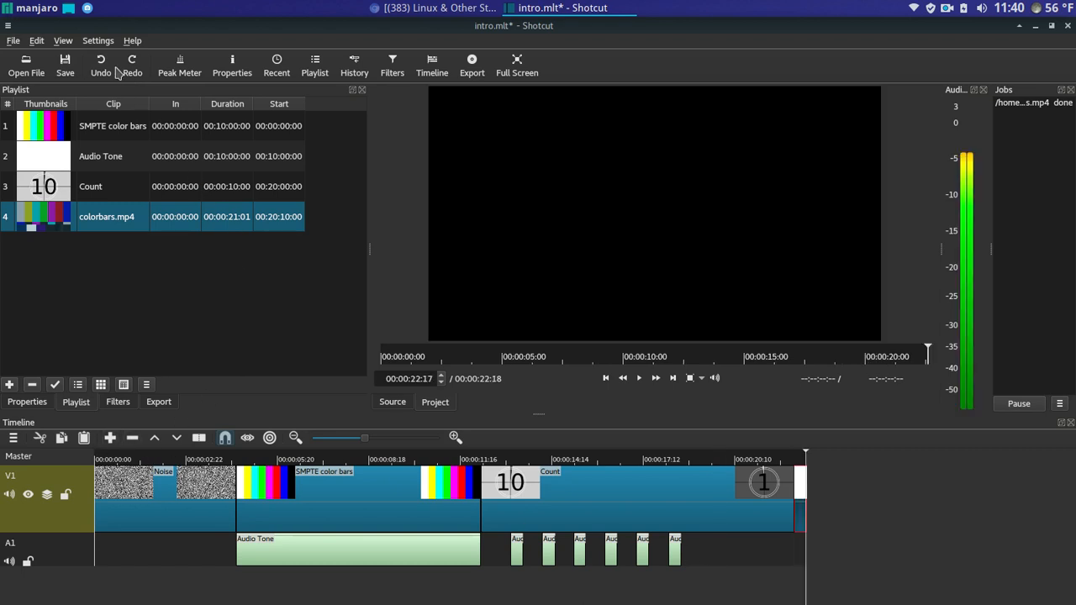
left_click(115, 70)
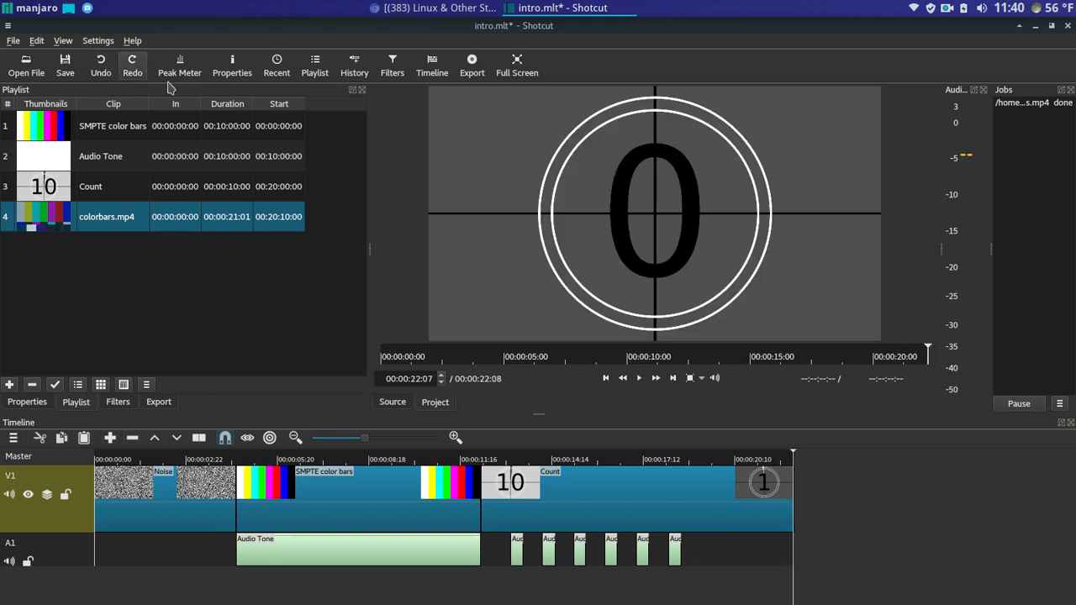
left_click(695, 551)
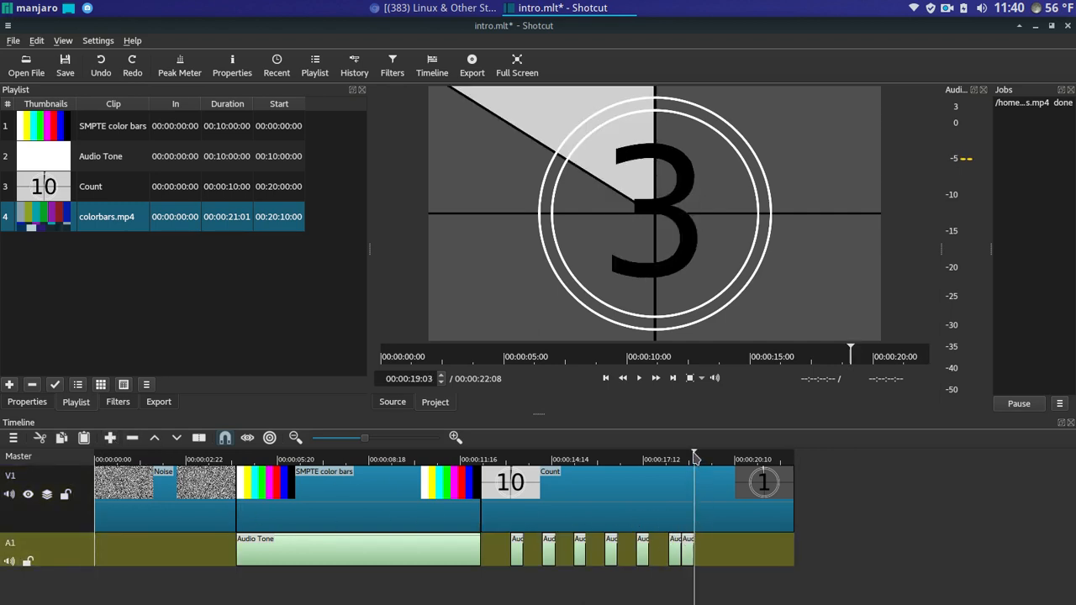
- Snap the new beep to the playhead at 19:07, then preview playback from 06:07
left_click_drag(694, 457, 699, 458)
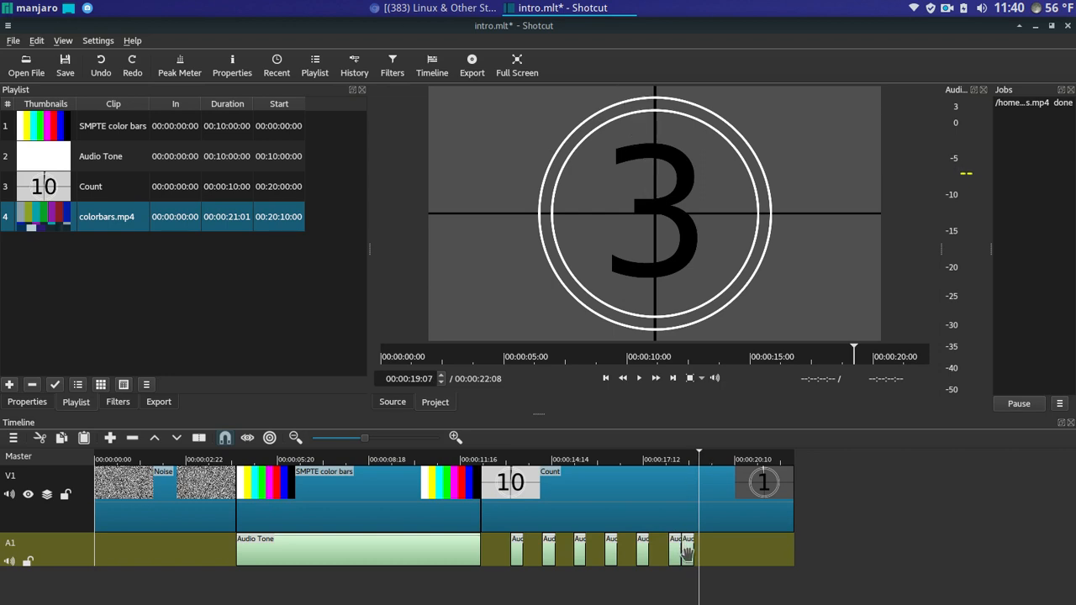
left_click_drag(687, 552, 740, 546)
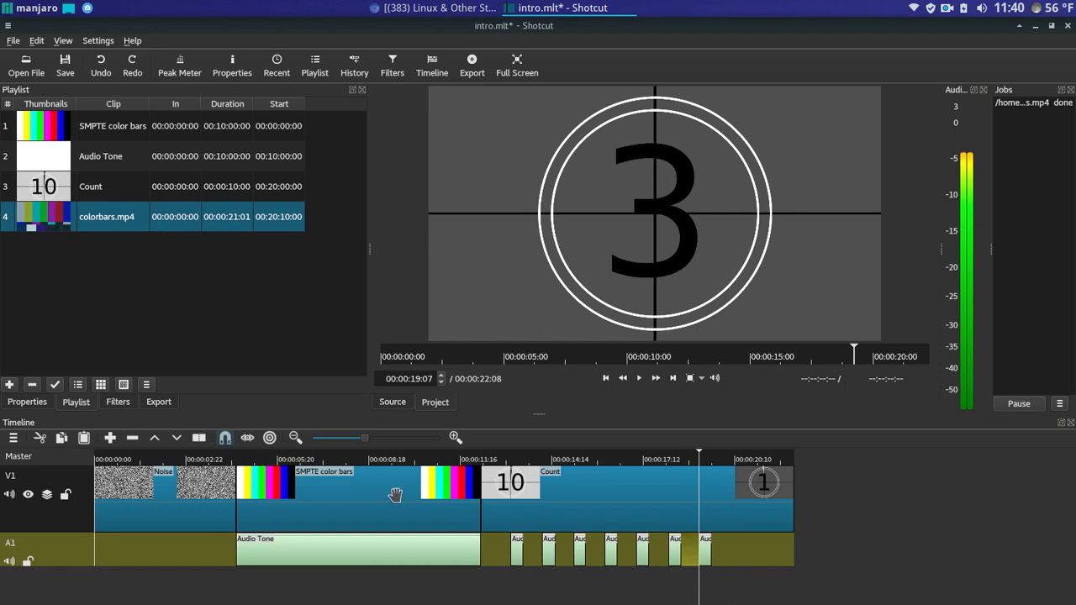
left_click(311, 460)
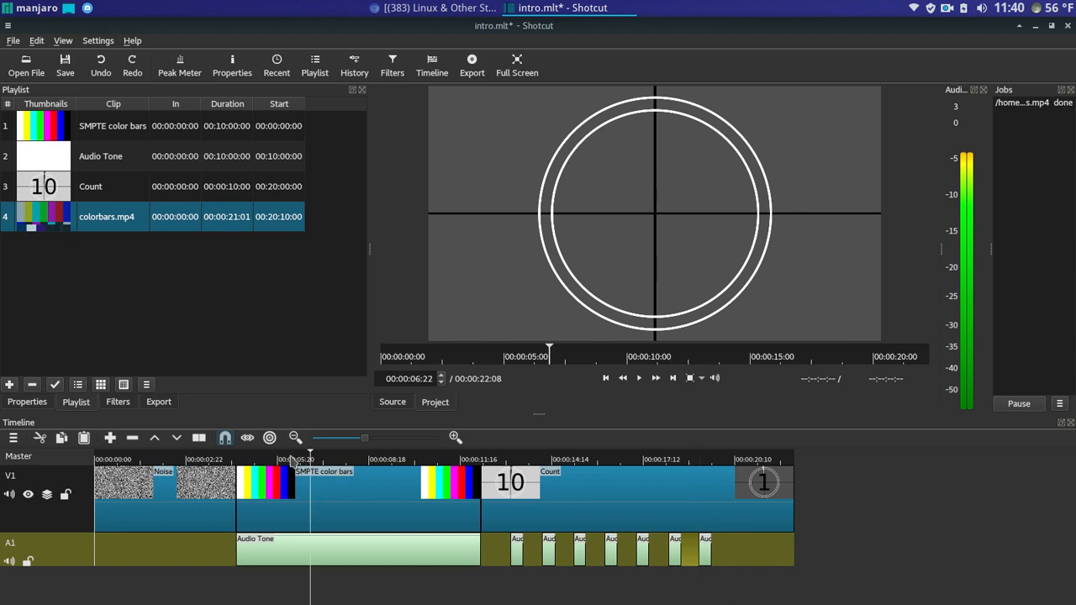
left_click(292, 460)
left_click(641, 379)
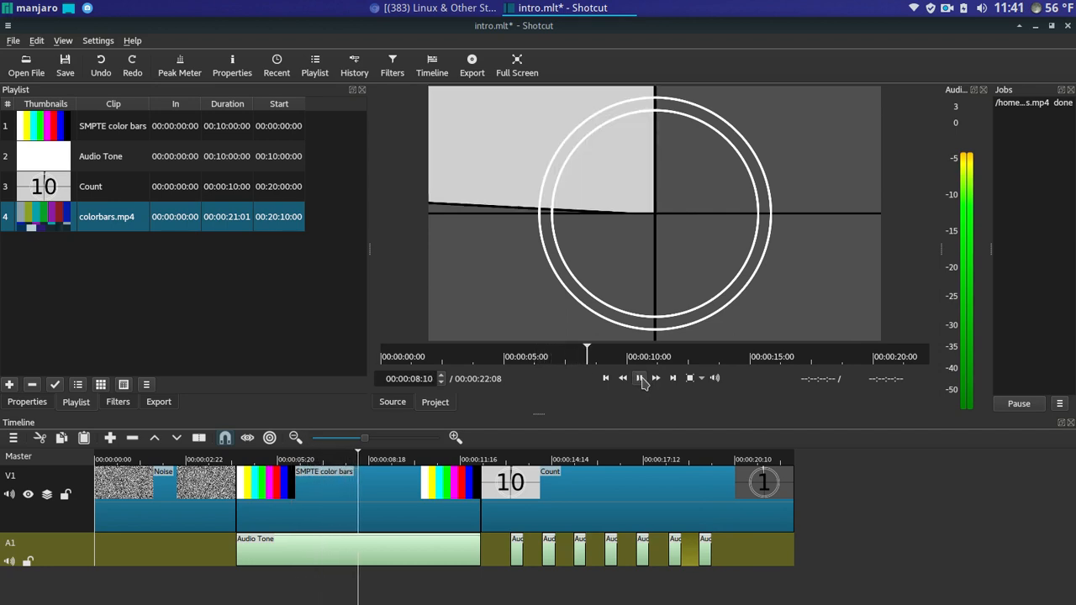
left_click(641, 380)
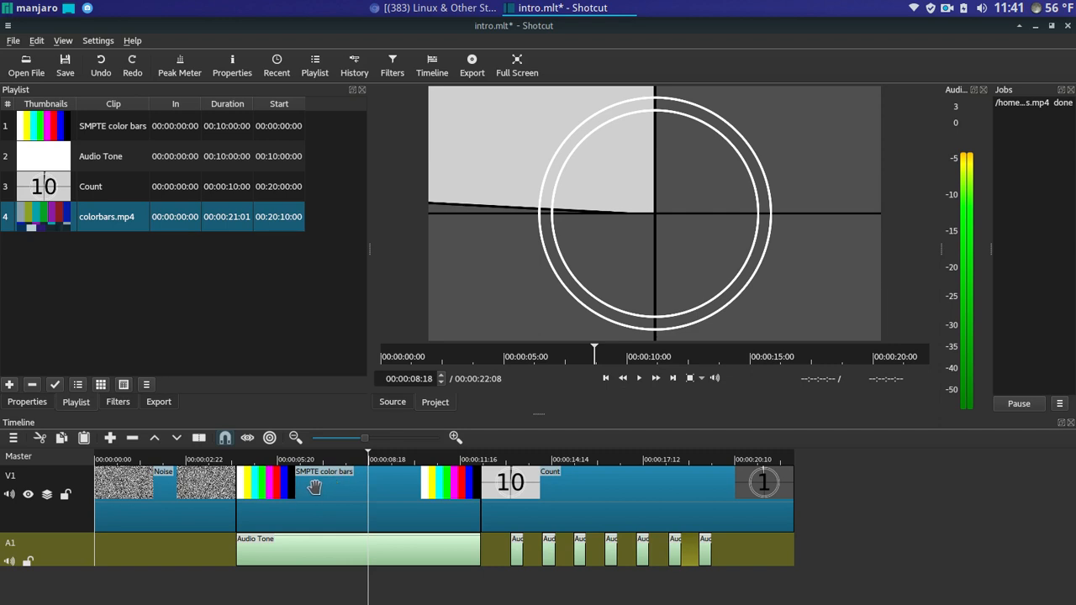
left_click(527, 487)
- Change the color bars clip's type to Philips PM5544 in Properties, then undo it
left_click(160, 490)
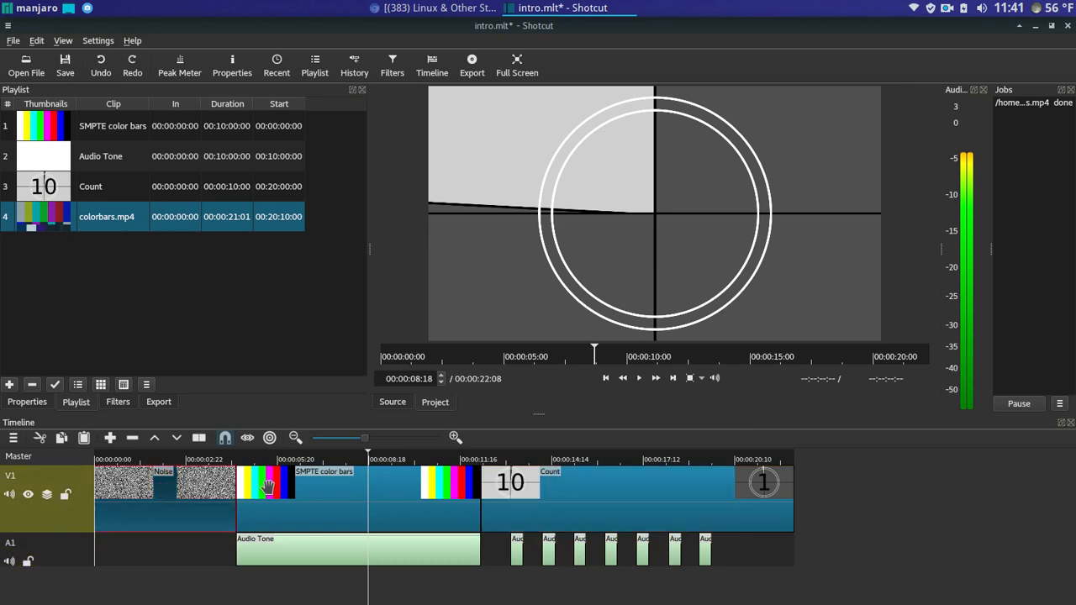
left_click(268, 487)
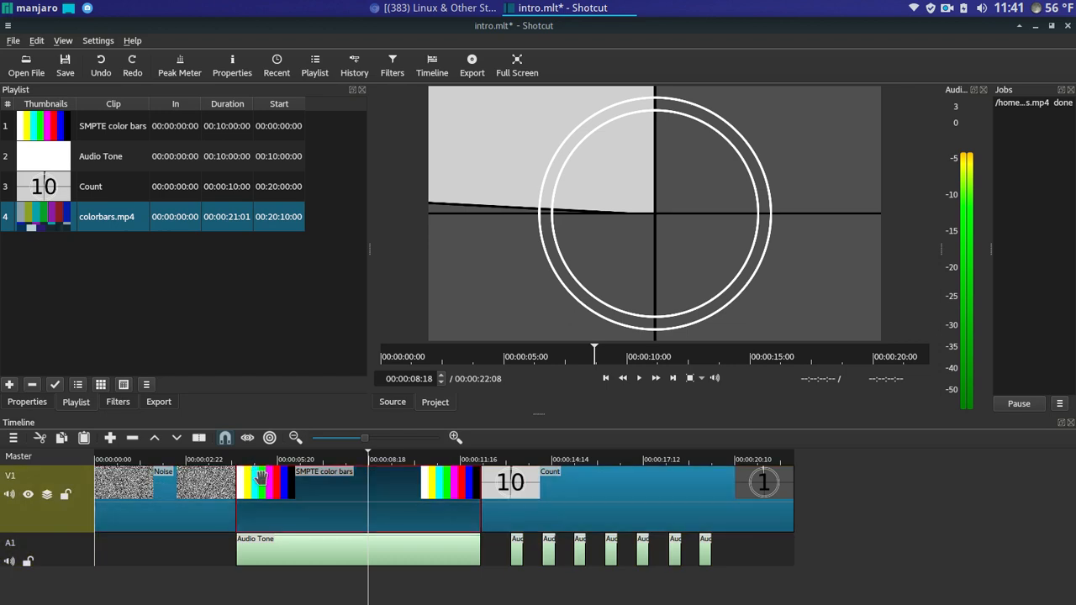
left_click(40, 404)
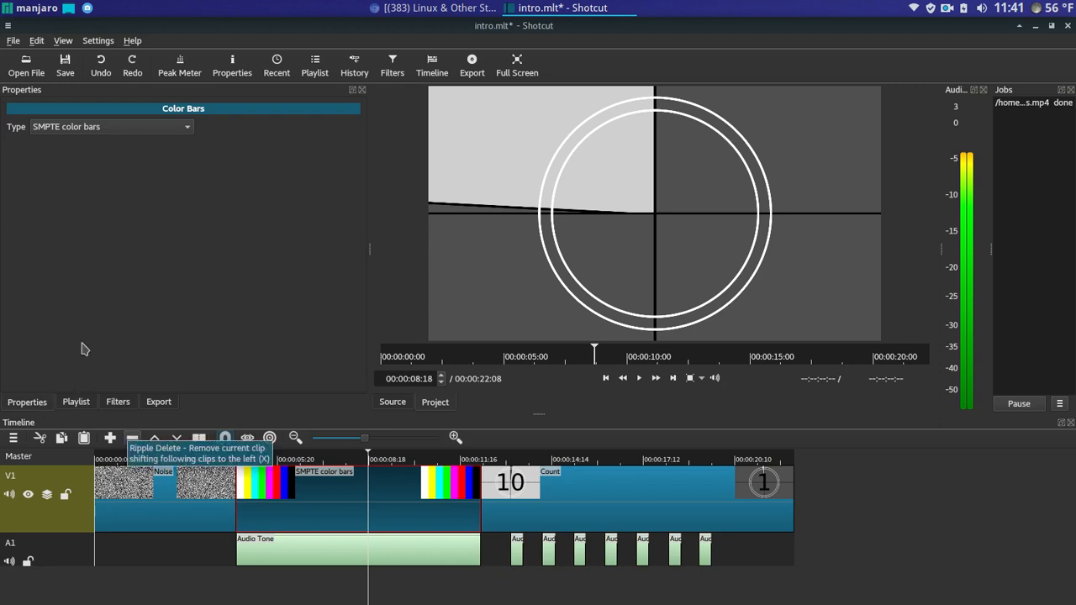
left_click(155, 127)
left_click(151, 144)
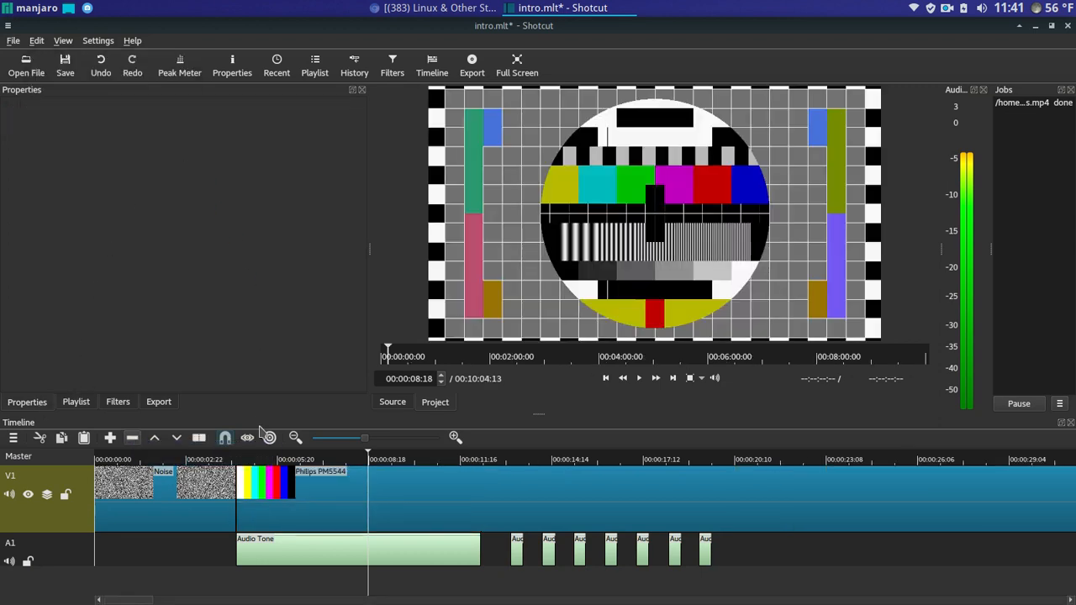
left_click(101, 66)
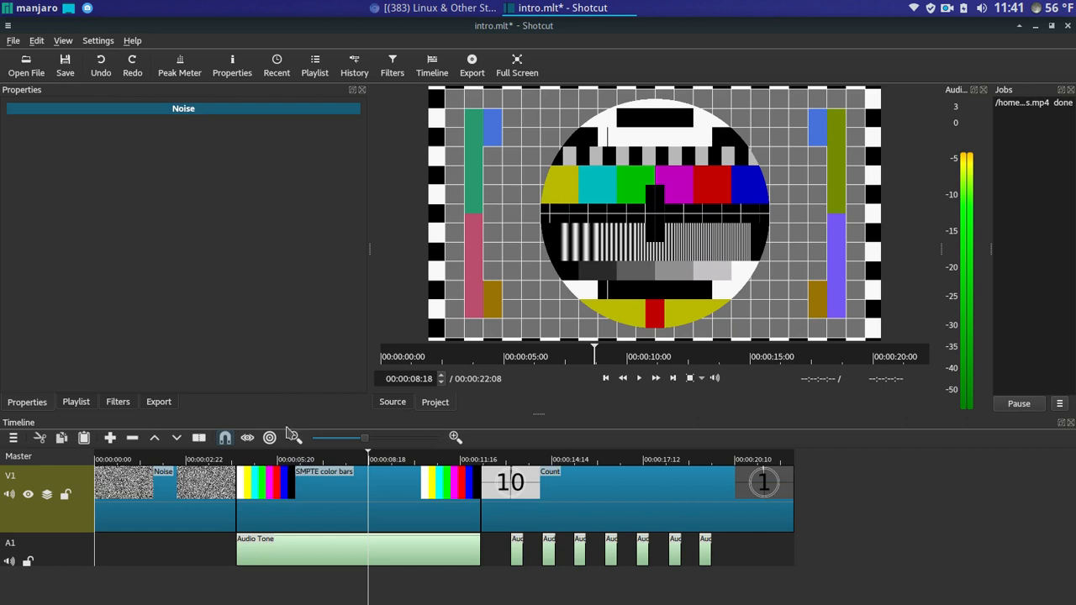
- Apply Philips PM5544 again, undo it, and play the intro from the Noise clip
left_click(271, 478)
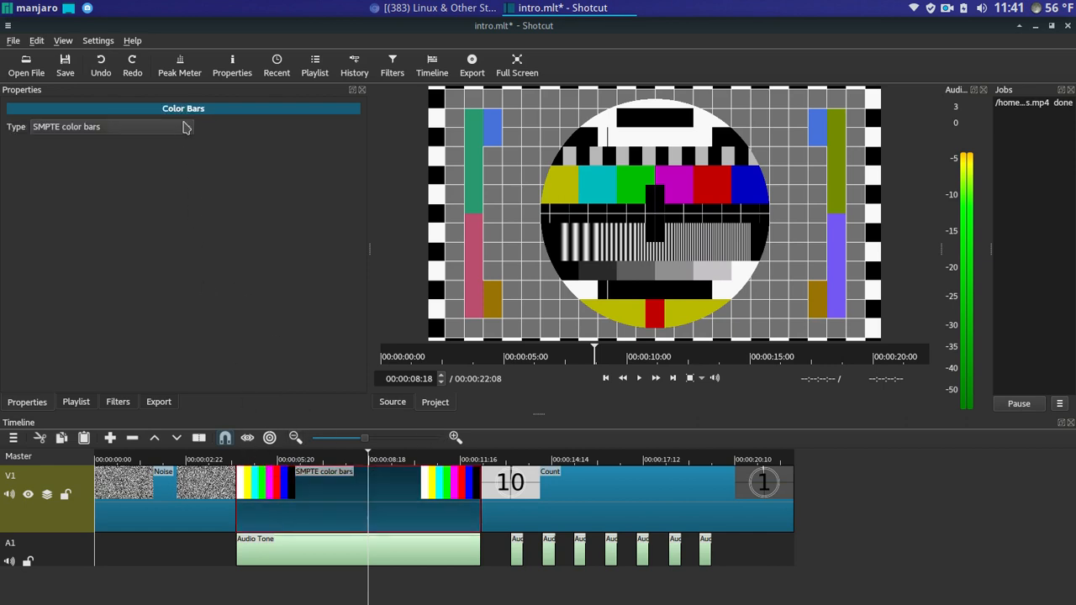
left_click(186, 127)
left_click(176, 148)
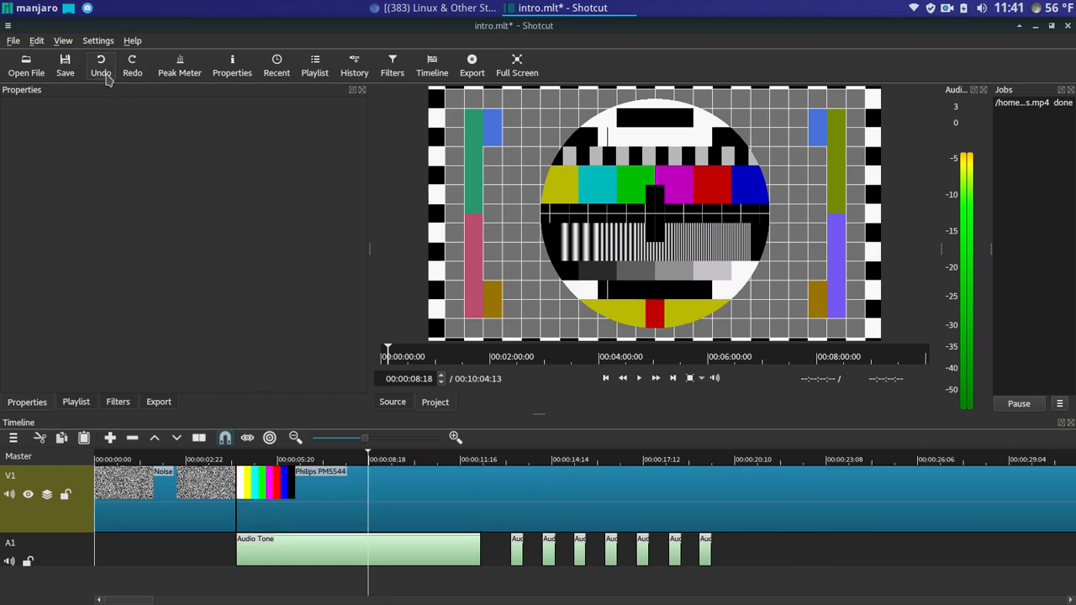
left_click(101, 66)
left_click(230, 461)
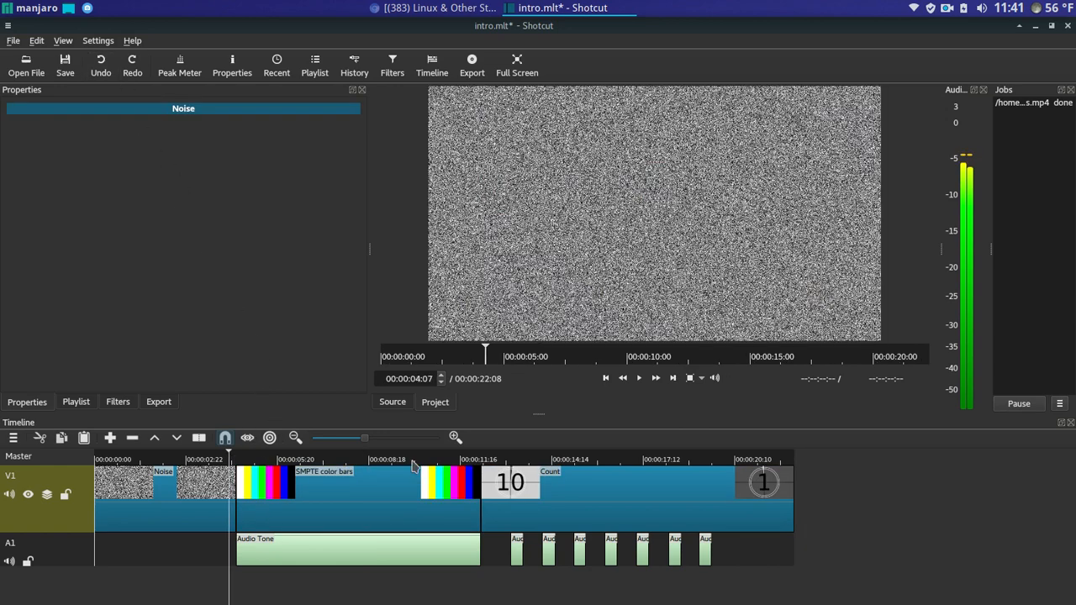
left_click(639, 378)
key("space")
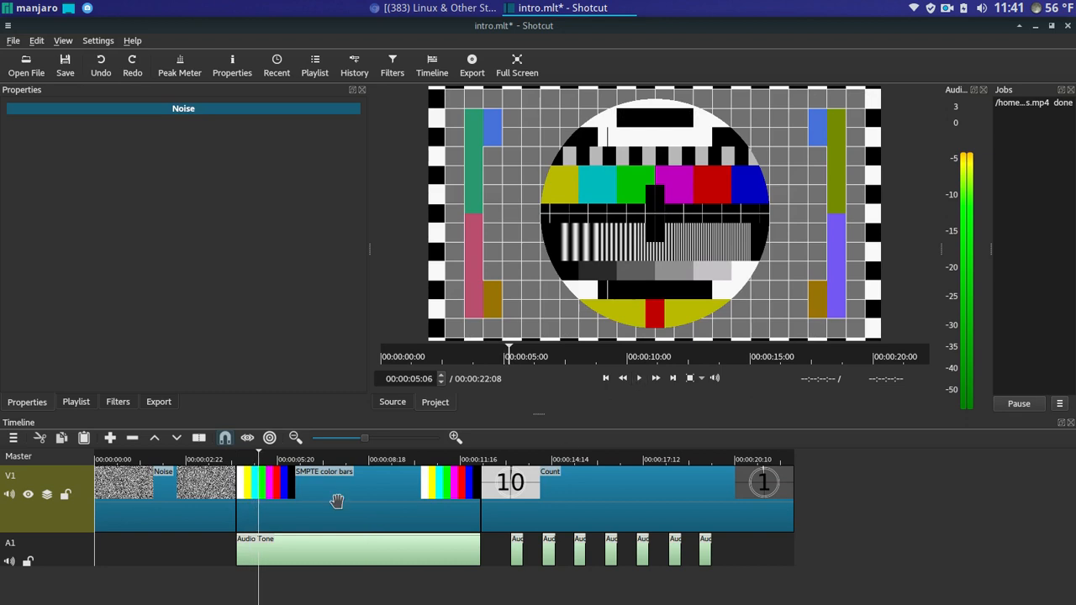
- Switch the bars to PM5544 once more, undo, and briefly preview from the noise
left_click(288, 494)
left_click(180, 128)
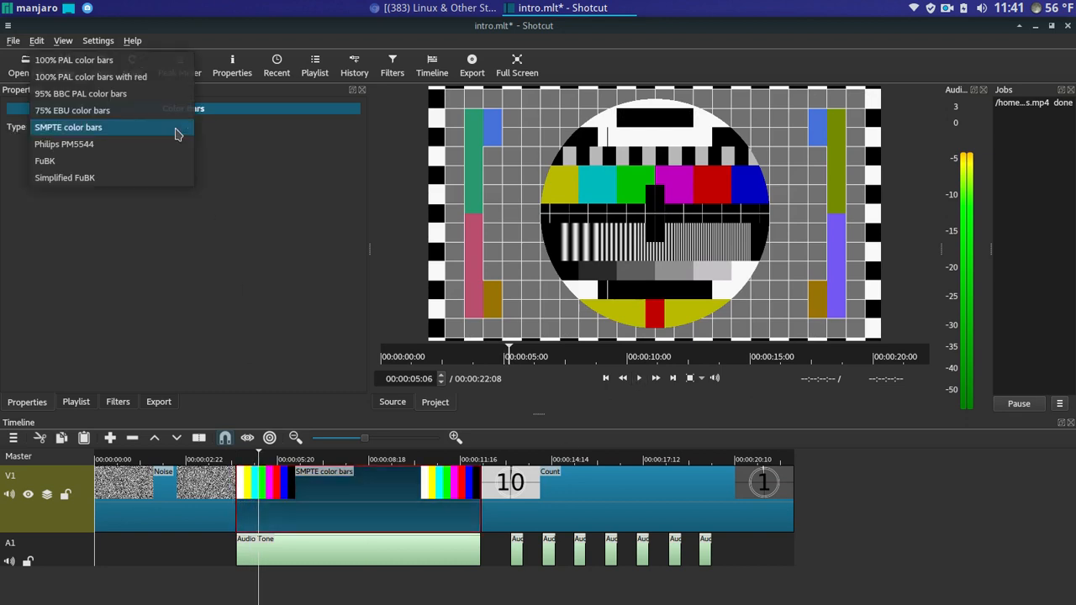
left_click(171, 149)
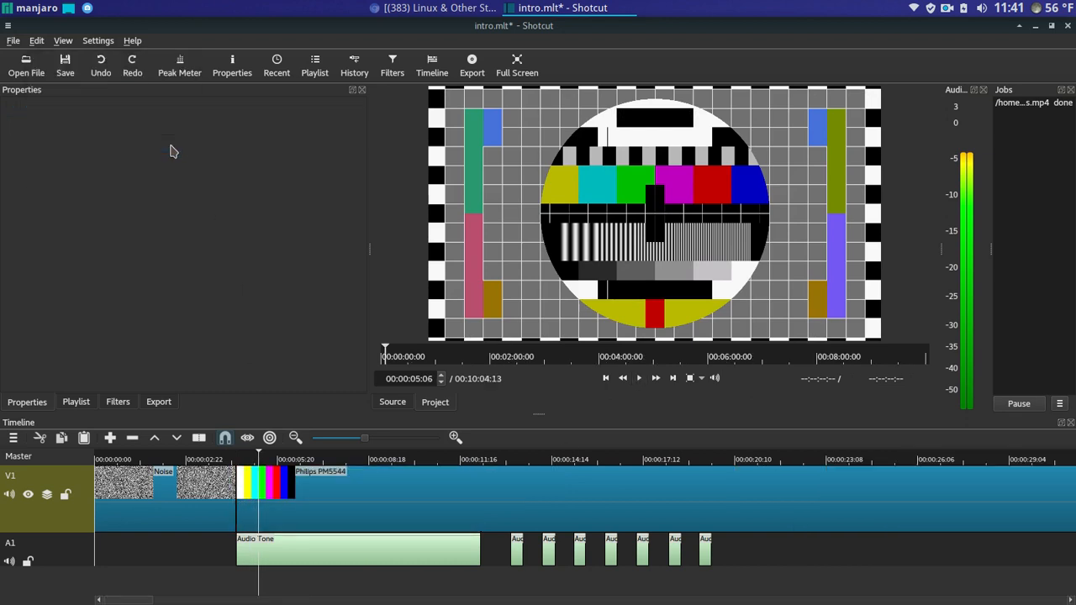
left_click(100, 65)
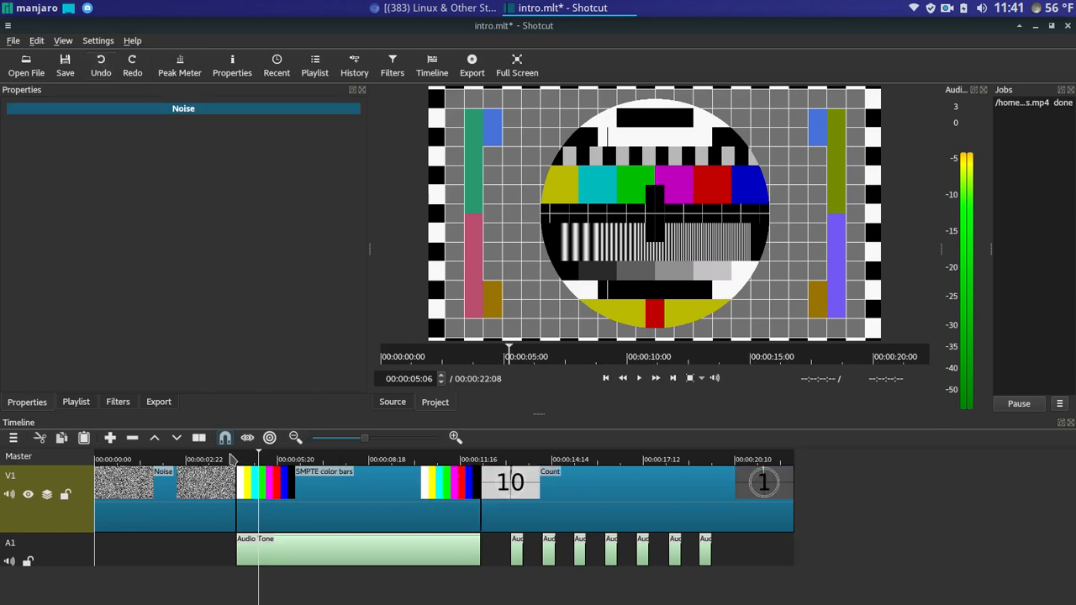
left_click(232, 458)
left_click(639, 378)
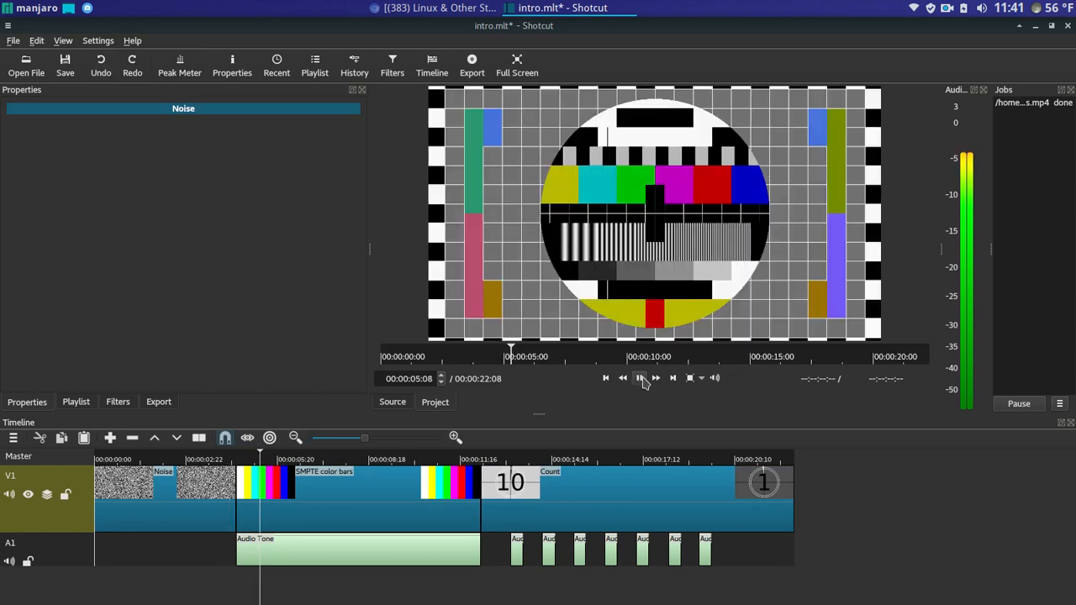
left_click(641, 378)
- Choose SMPTE color bars as the type, undo, and play the intro from the noise
left_click(308, 486)
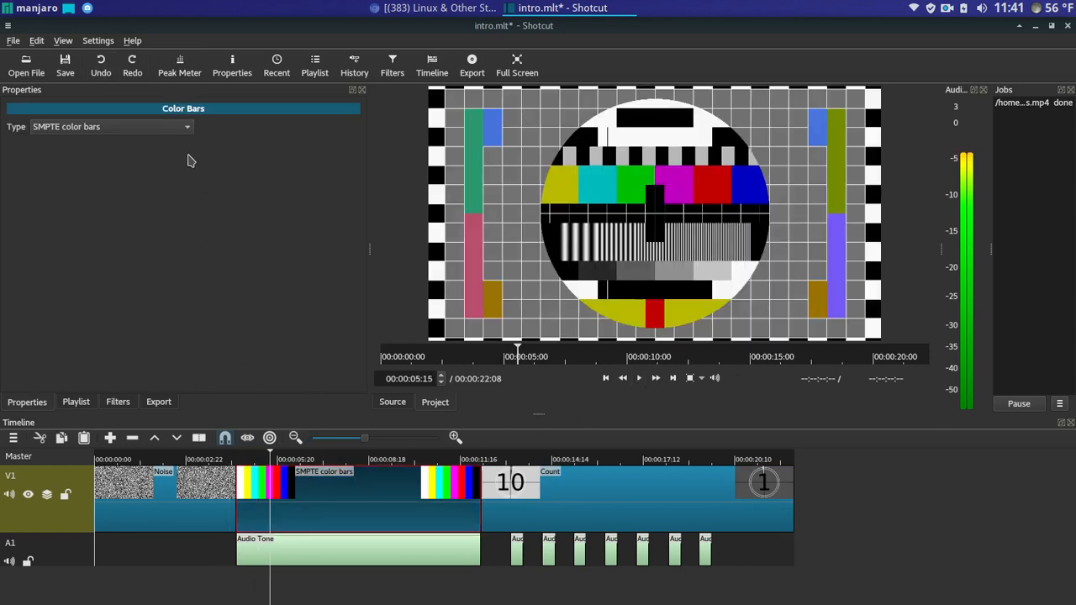
left_click(185, 133)
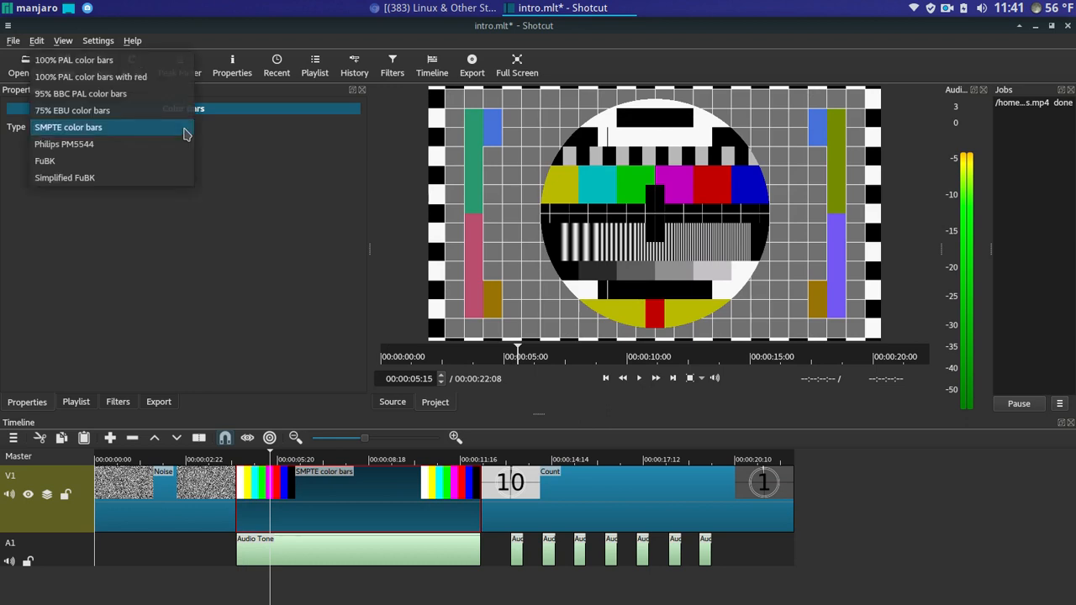
left_click(182, 129)
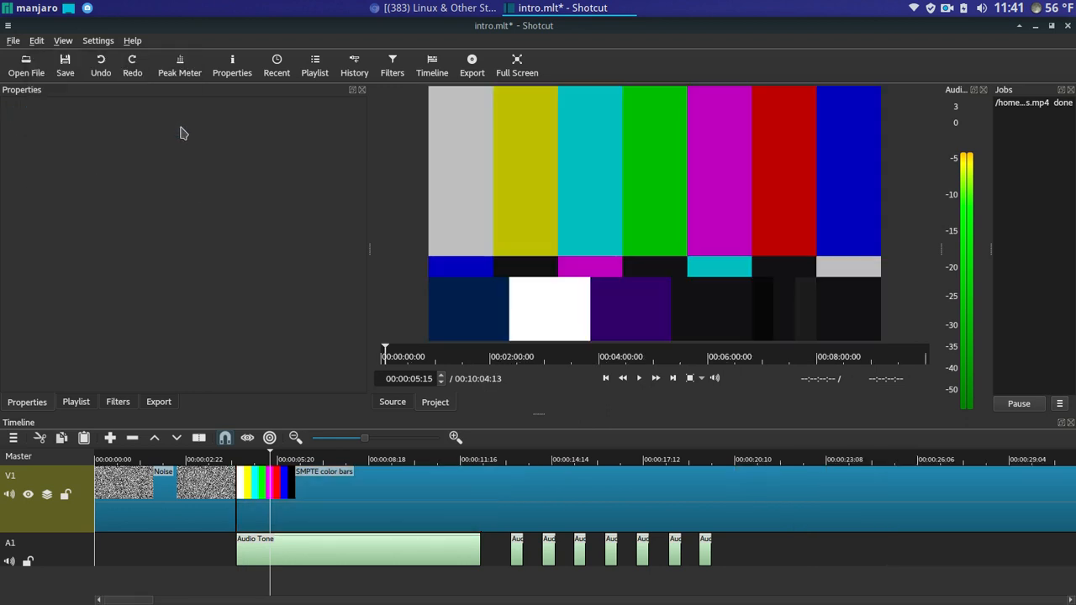
left_click(101, 66)
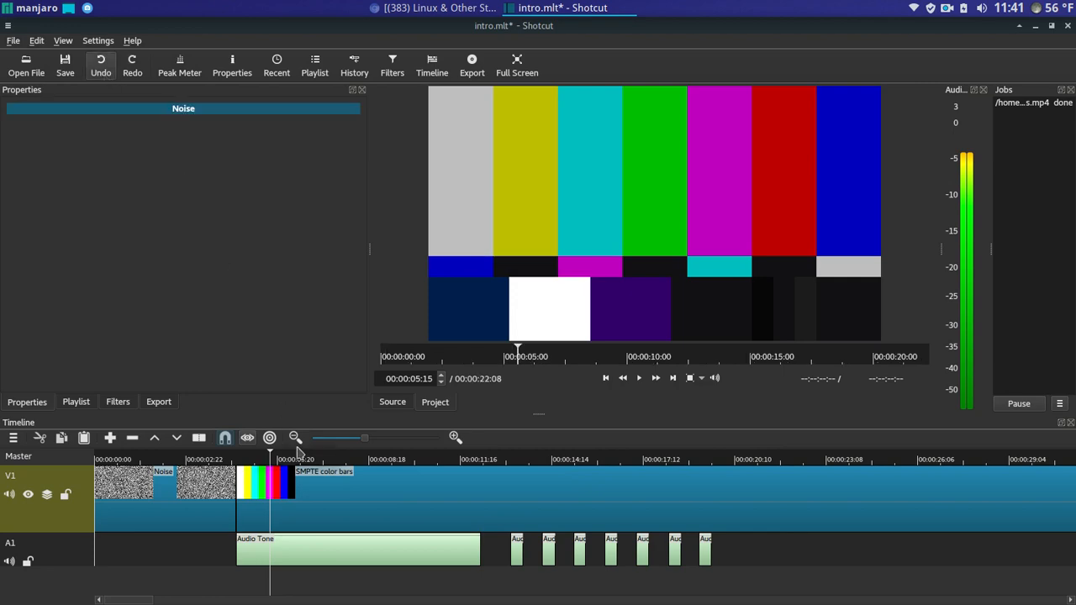
left_click(232, 459)
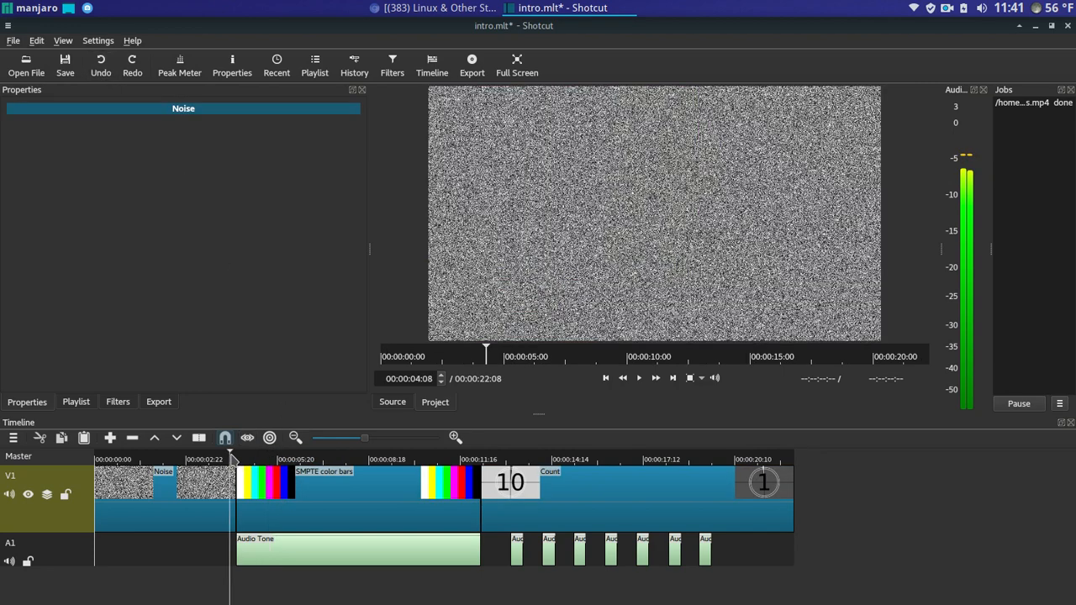
left_click(639, 382)
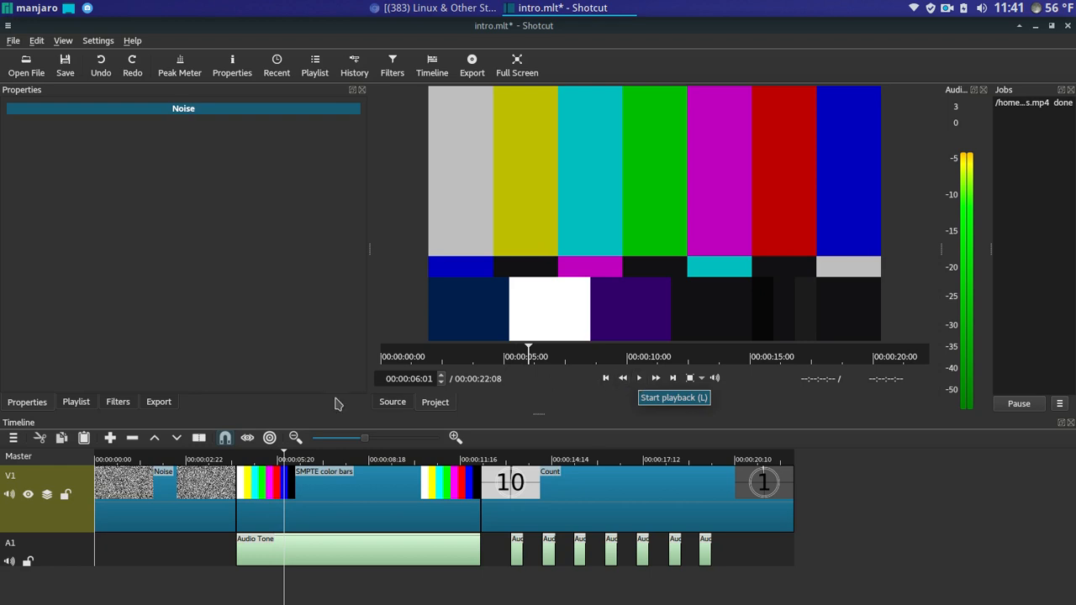
- Show the Playlist with its four clips after glancing at the Export and Properties tabs
left_click(83, 404)
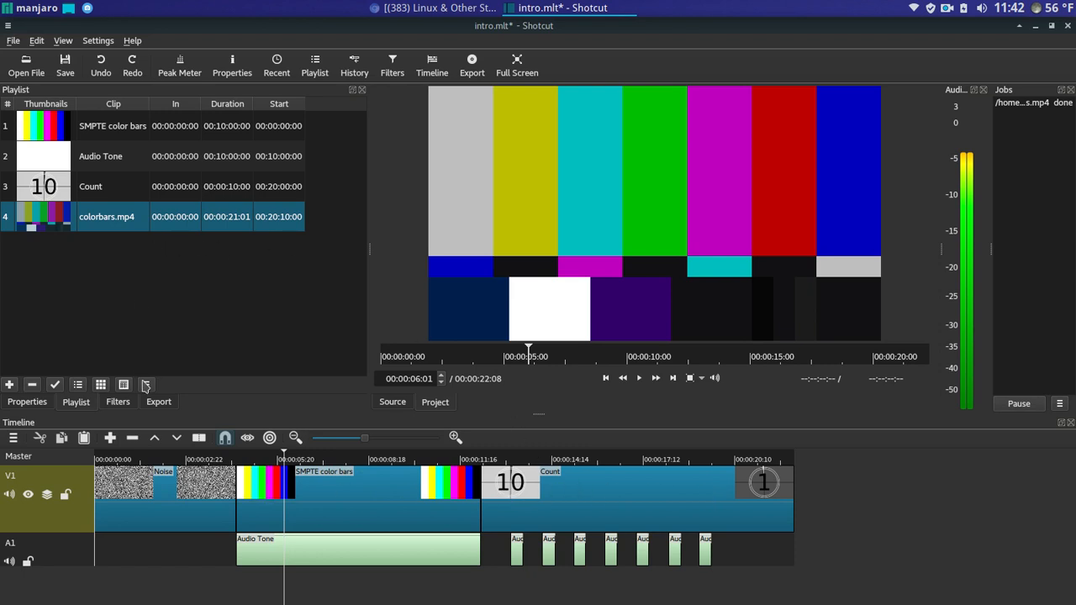
left_click(156, 403)
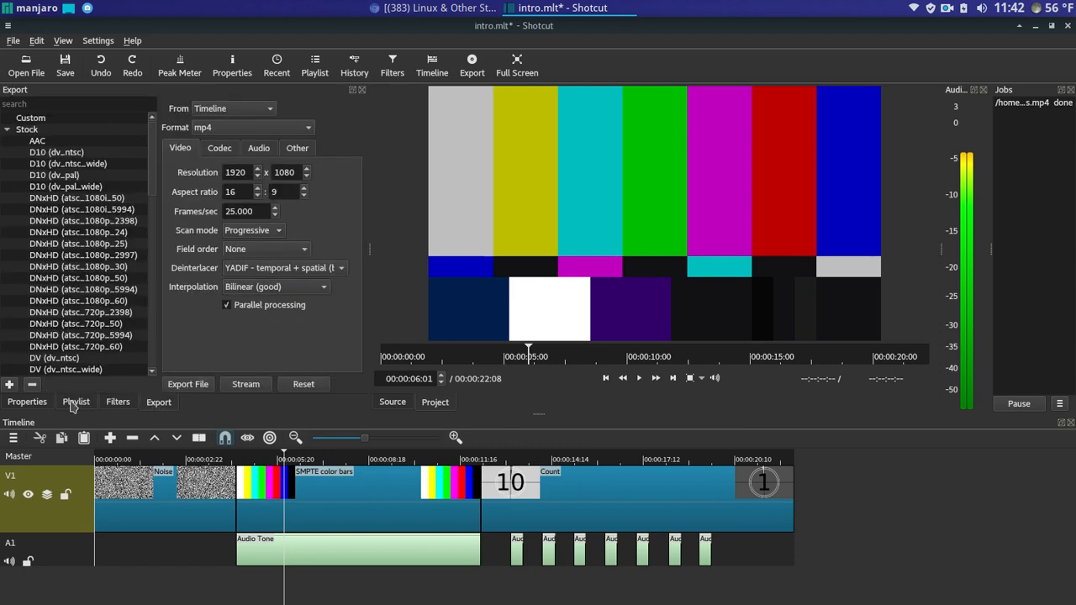
left_click(27, 403)
left_click(77, 402)
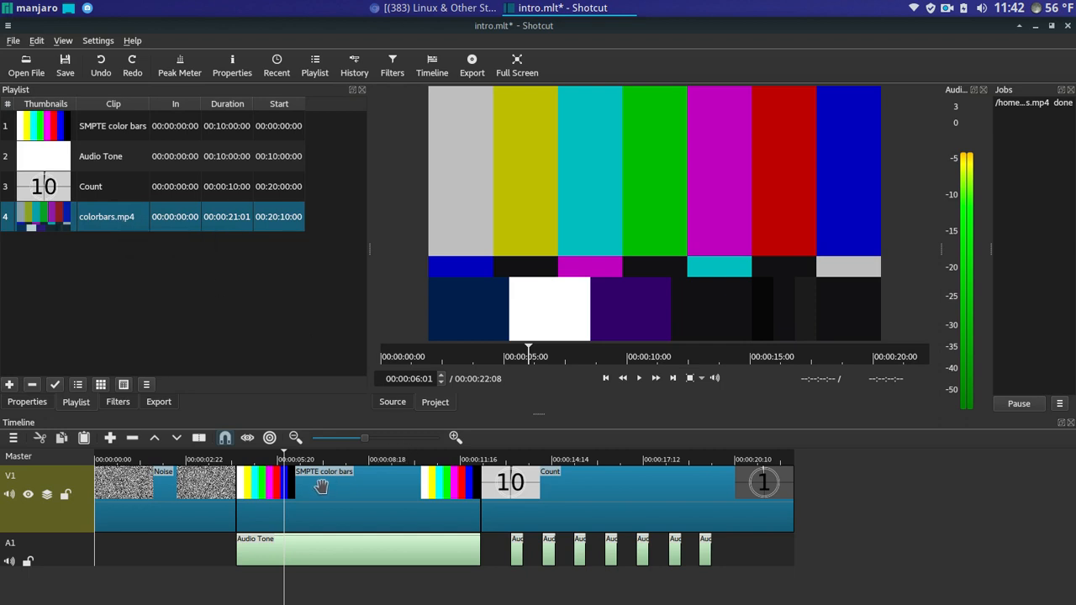
- Remove the SMPTE clip, push Count later, and try placing colorbars.mp4 on V1, then undo
right_click(321, 486)
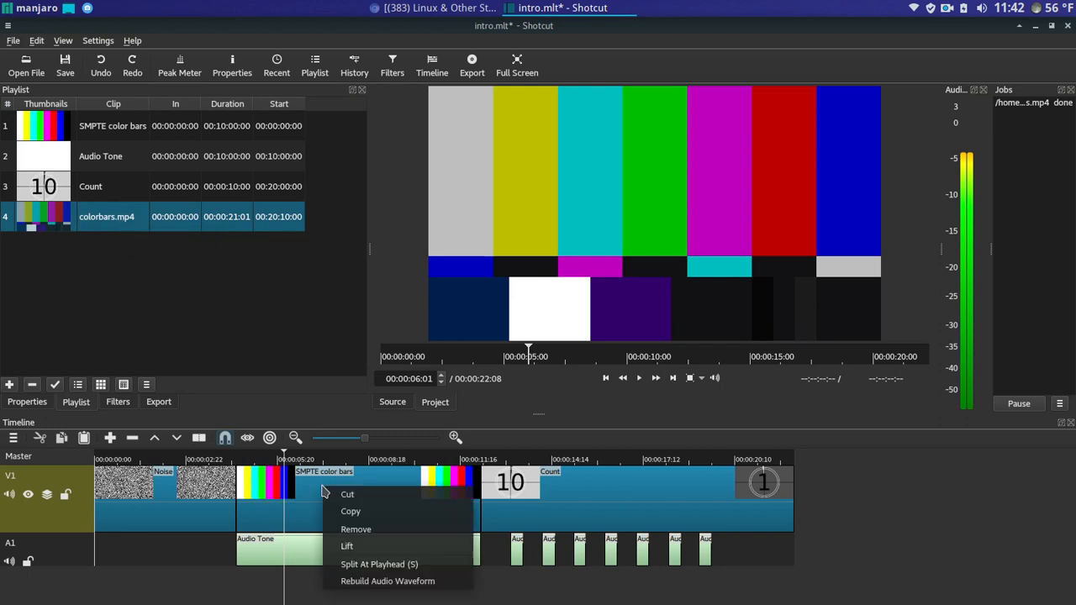
left_click(356, 530)
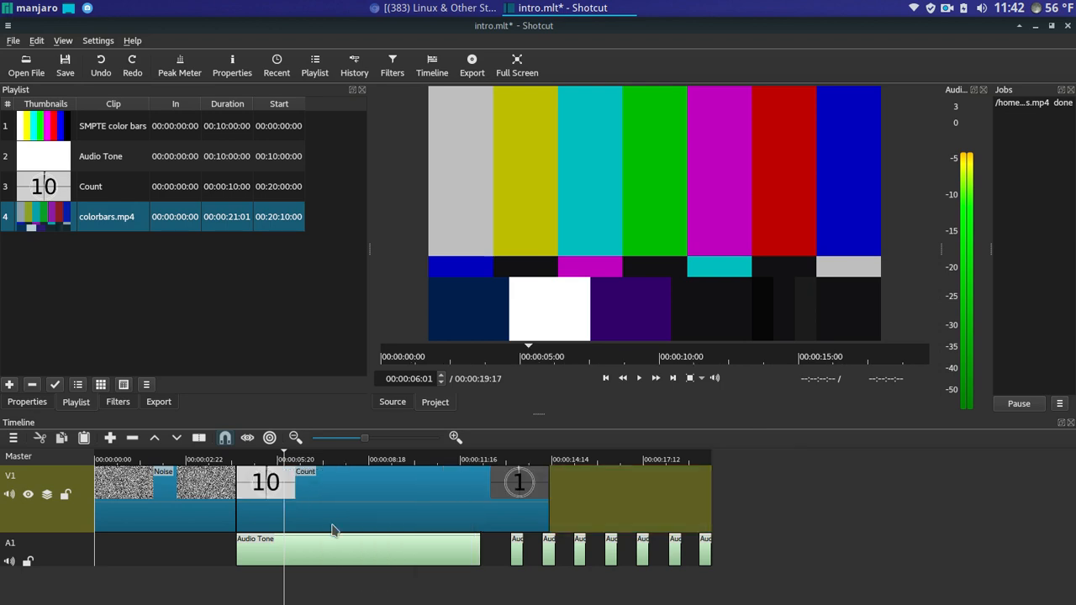
left_click_drag(327, 513, 702, 499)
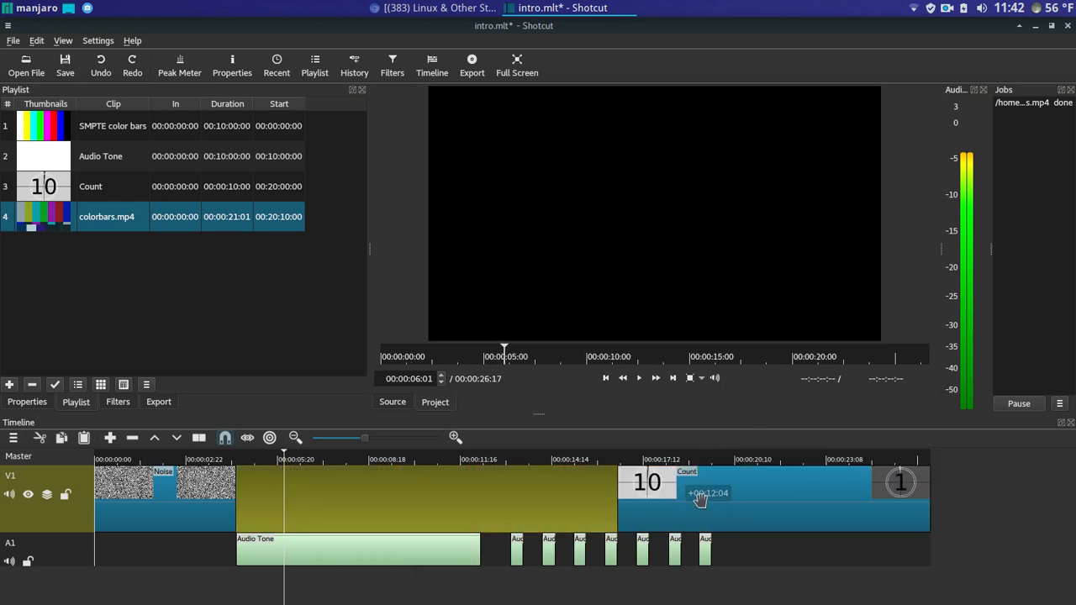
left_click_drag(38, 218, 280, 486)
left_click_drag(634, 478, 589, 480)
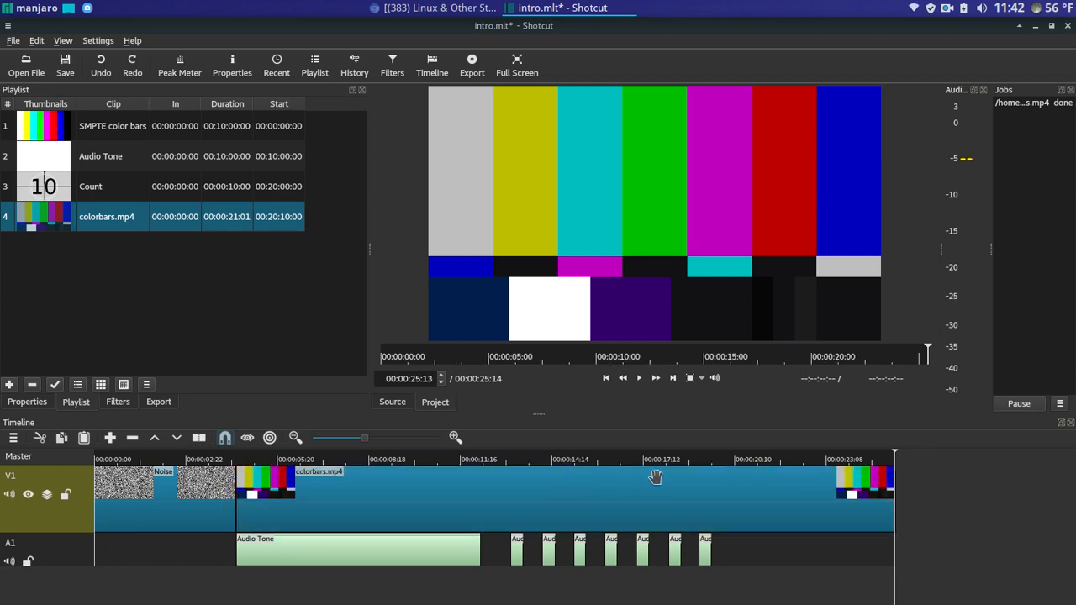
left_click(102, 67)
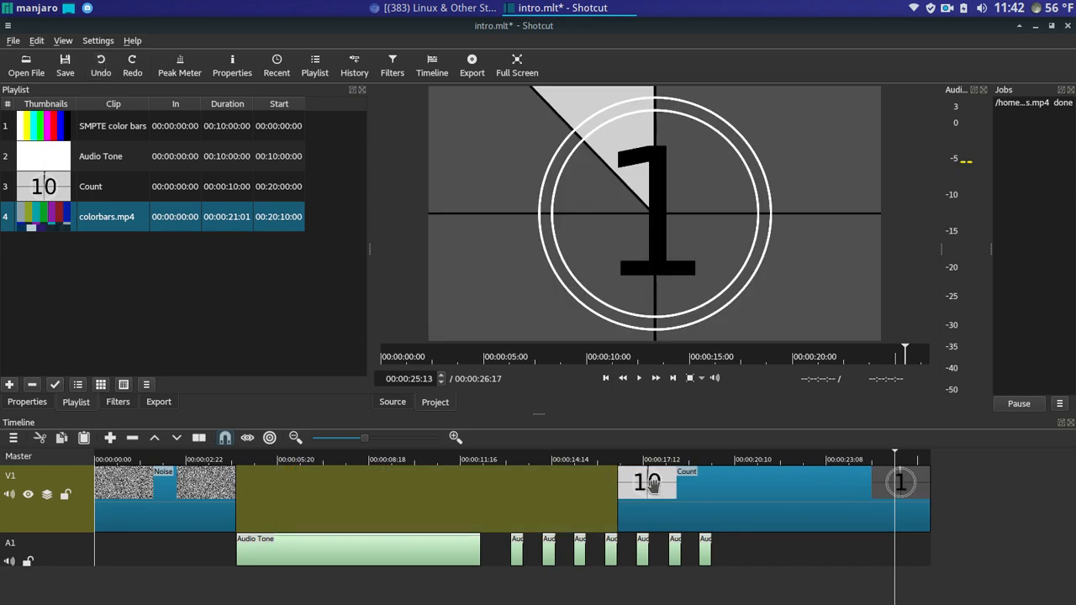
- Drop colorbars.mp4 onto V1 again and butt it against the end of the Noise clip
left_click_drag(652, 486, 1073, 503)
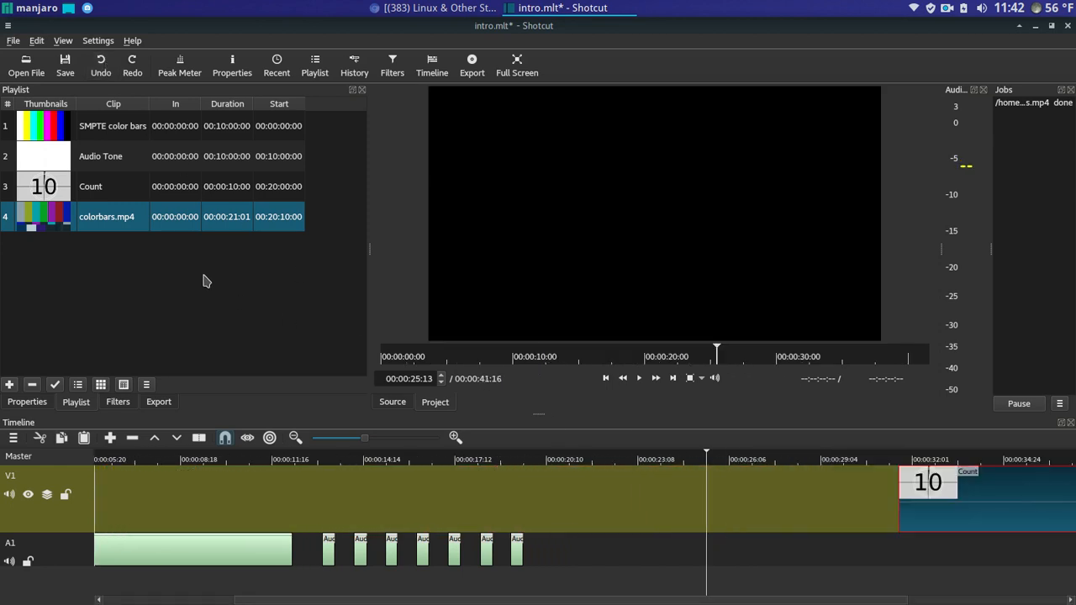
left_click_drag(58, 217, 234, 496)
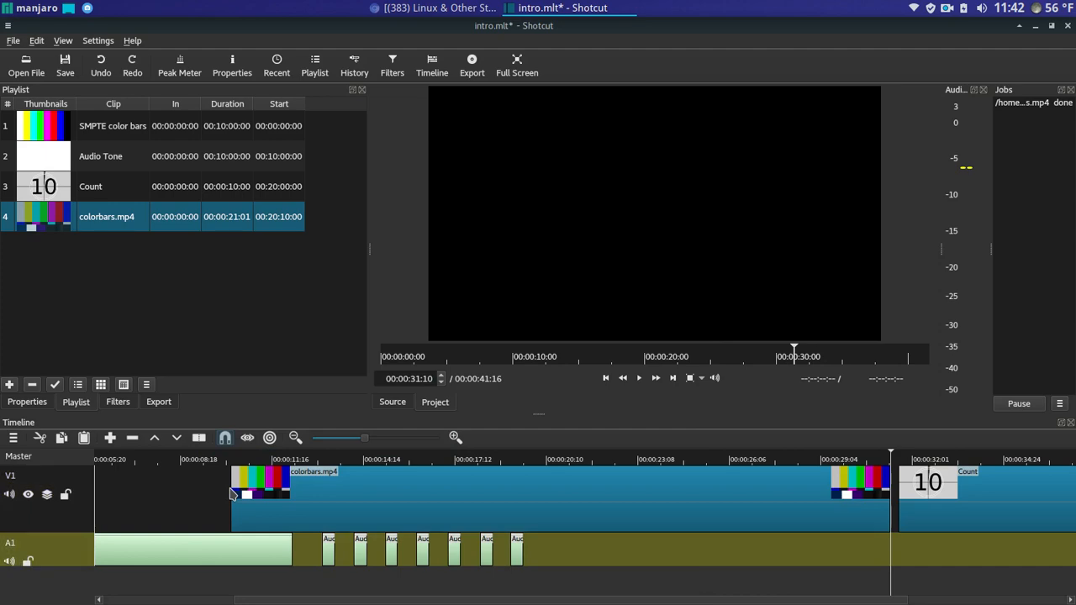
left_click_drag(572, 497, 336, 496)
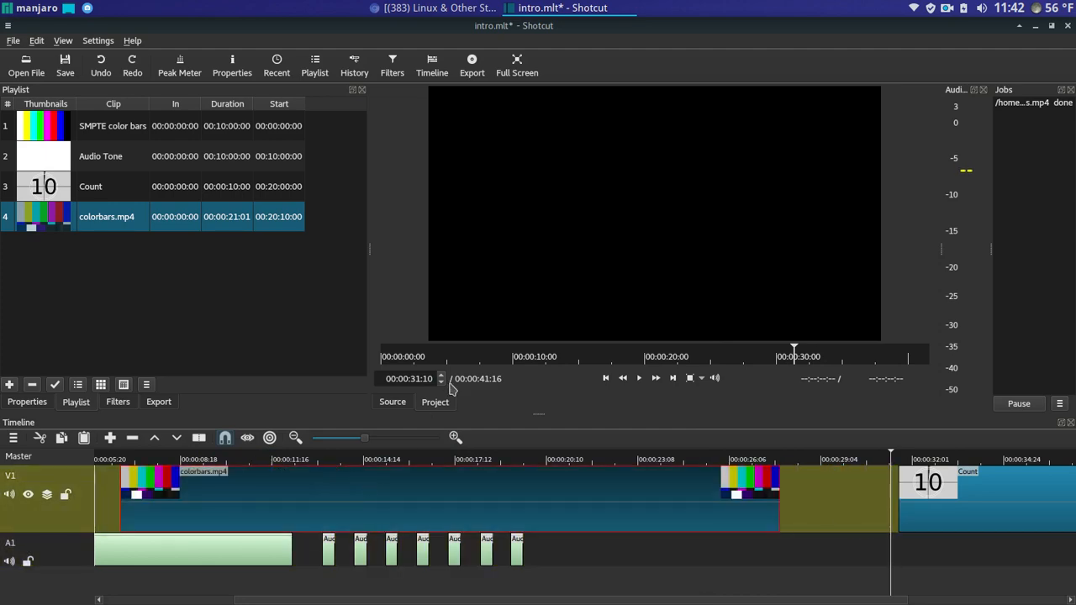
left_click_drag(514, 357, 435, 360)
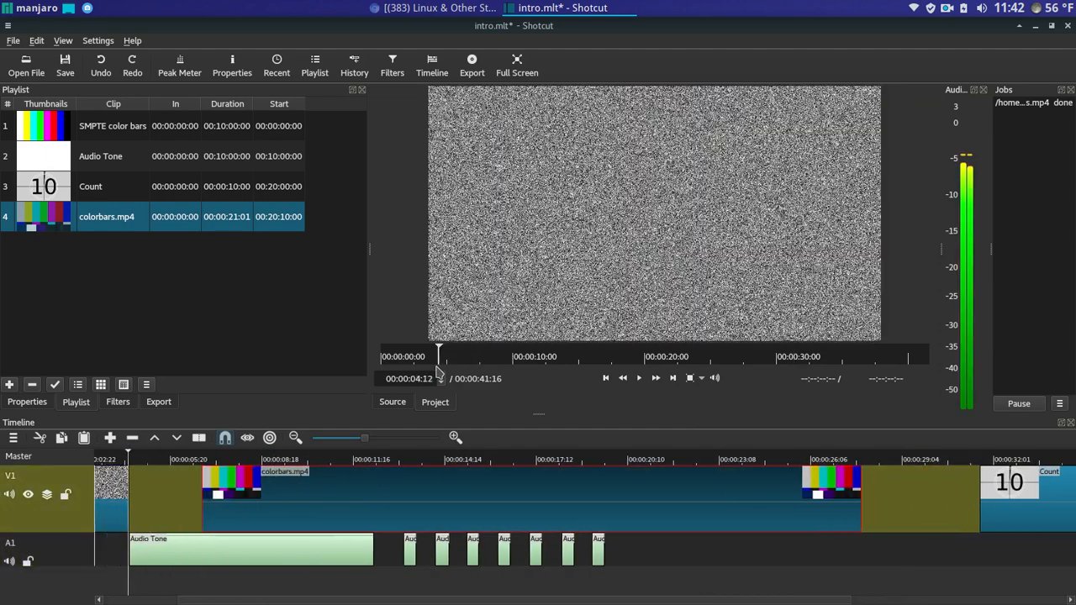
left_click_drag(377, 485, 320, 490)
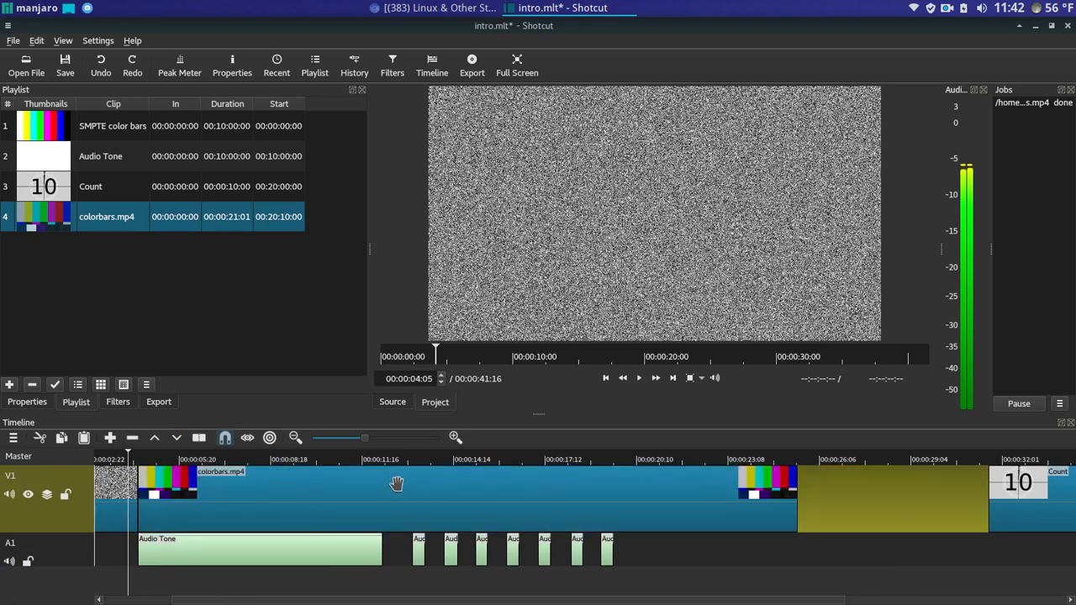
left_click(381, 462)
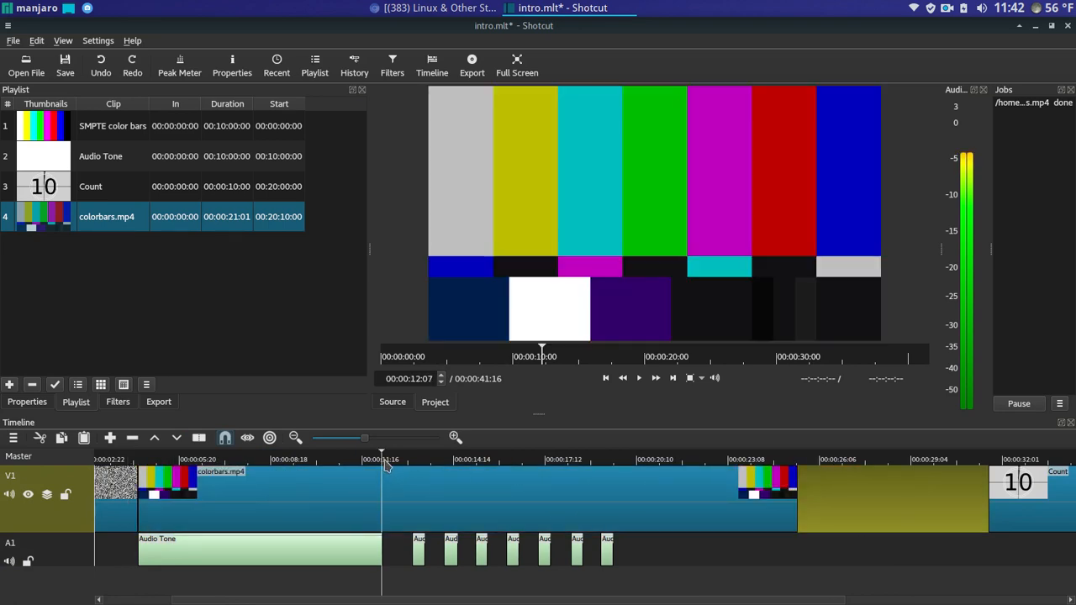
right_click(383, 484)
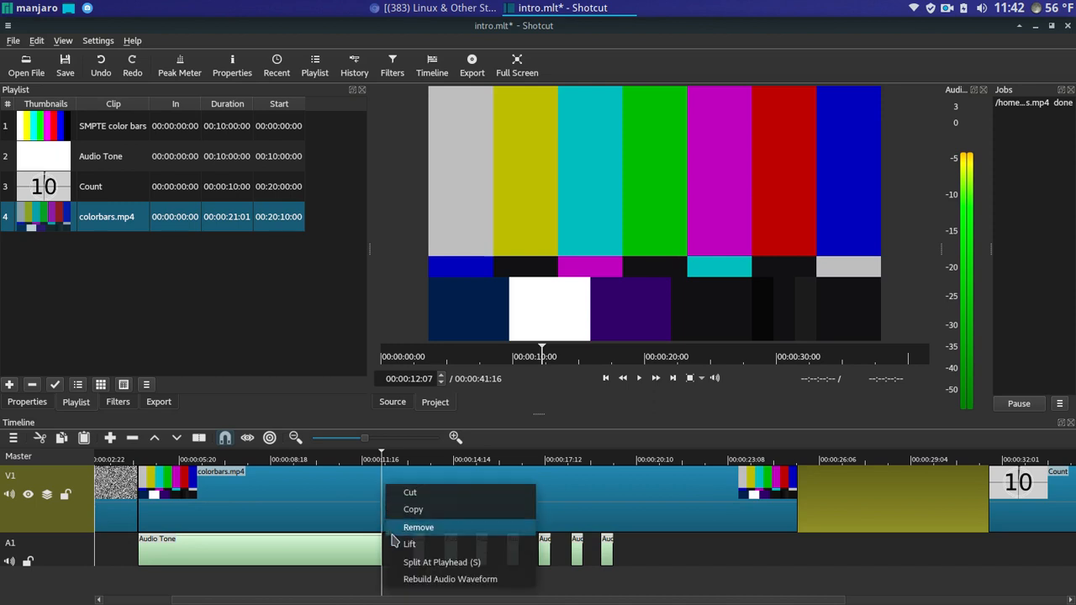
left_click(437, 559)
right_click(458, 502)
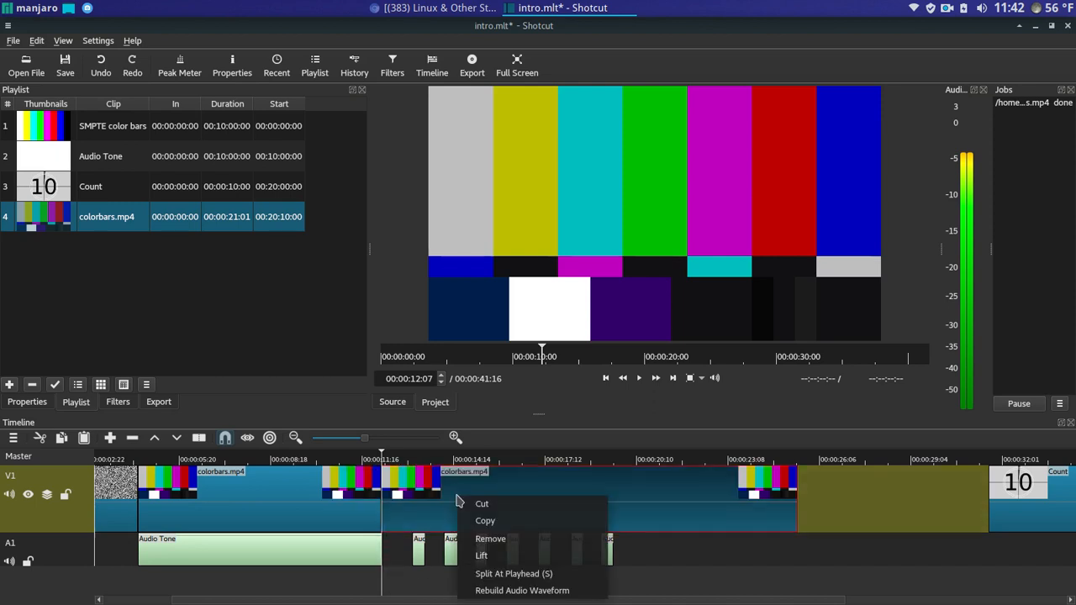
left_click(471, 539)
left_click_drag(688, 485, 499, 485)
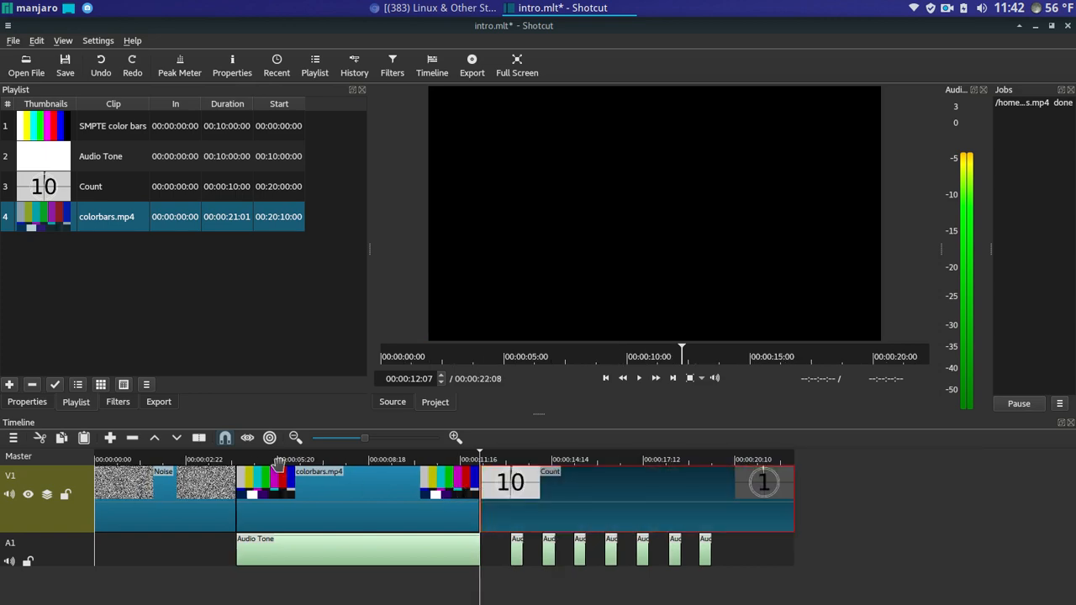
left_click(233, 460)
left_click(639, 378)
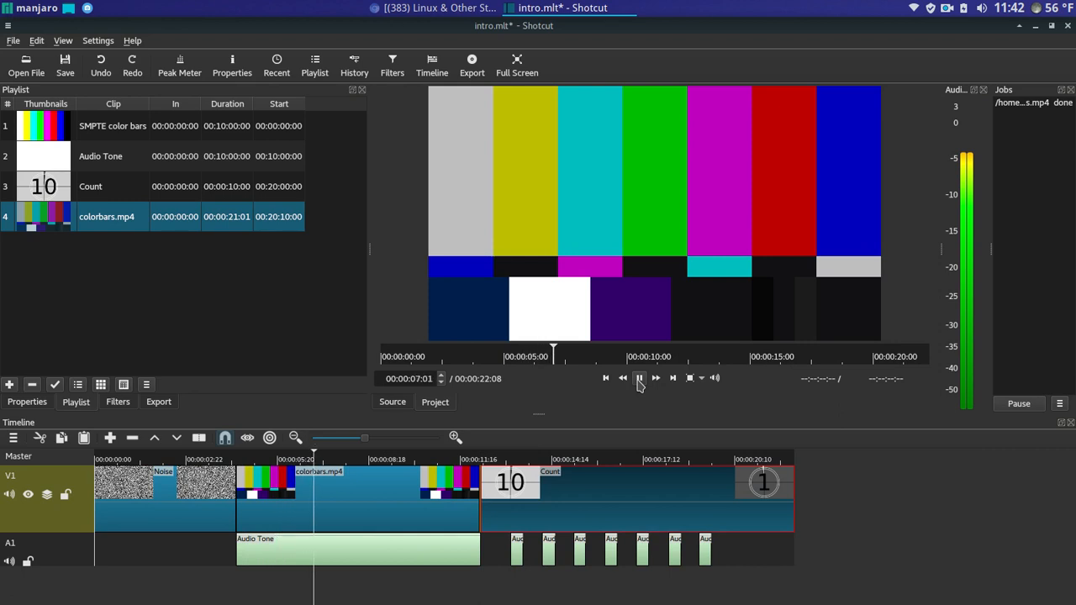
left_click(639, 379)
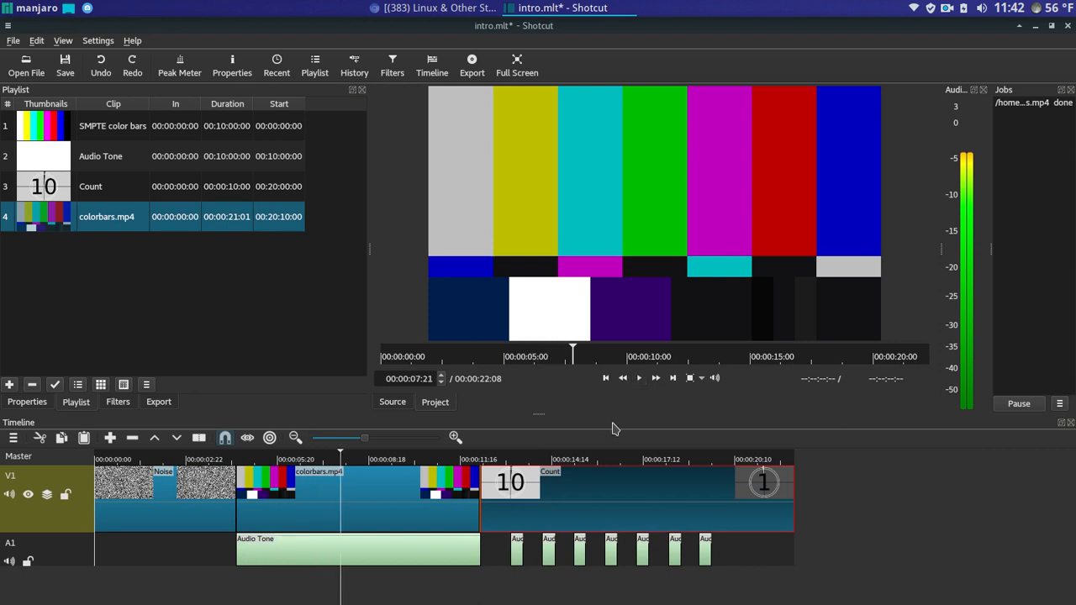
left_click(344, 550)
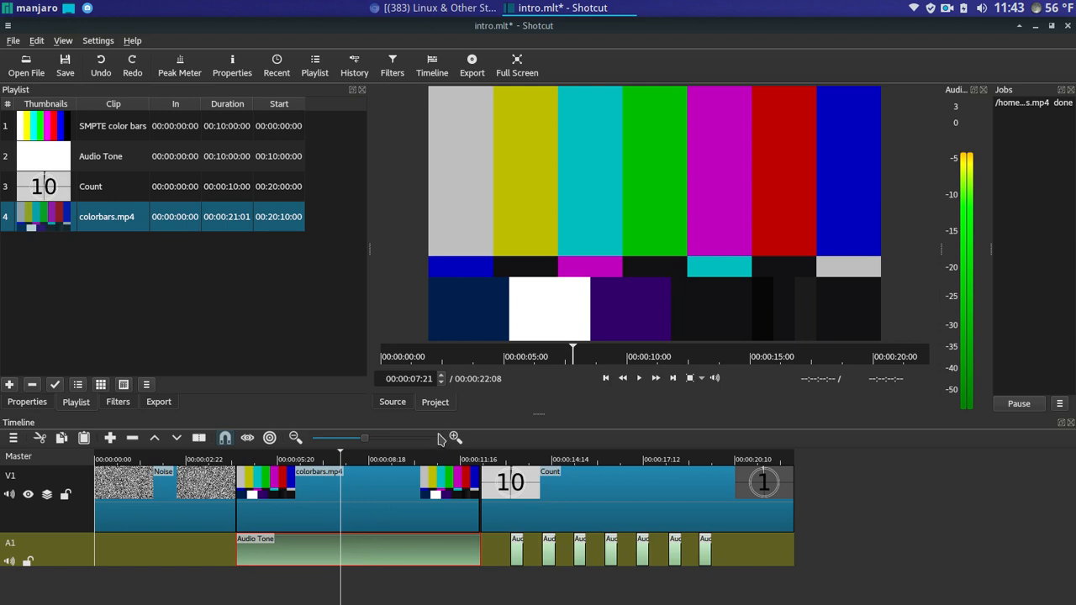
- Play through the countdown beeps, pause on 1, then show Audio Tone's 1000 Hz, 0 dB properties
left_click(639, 378)
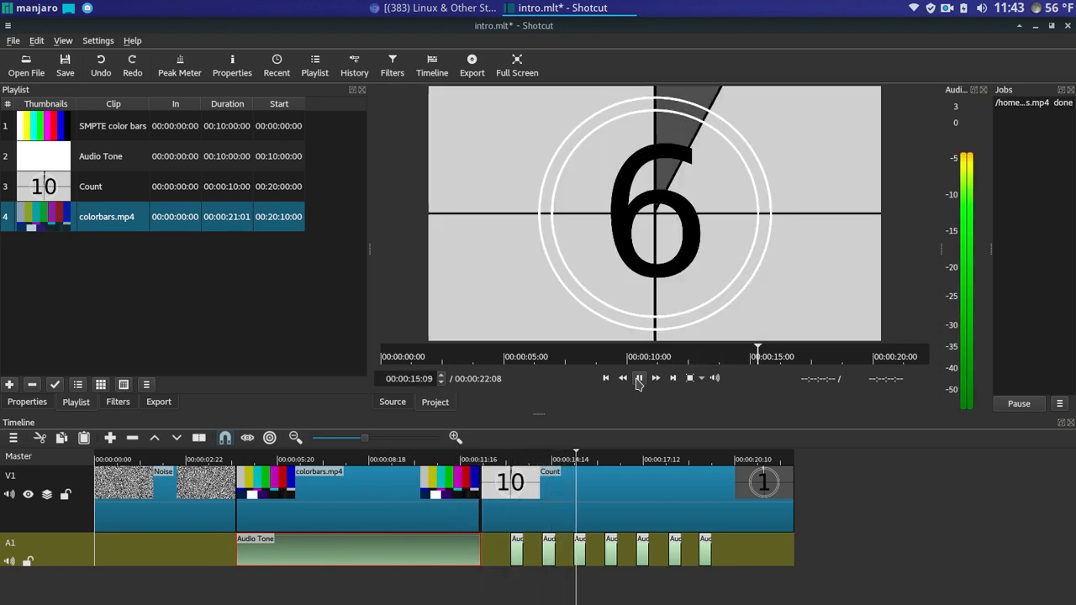
left_click(639, 379)
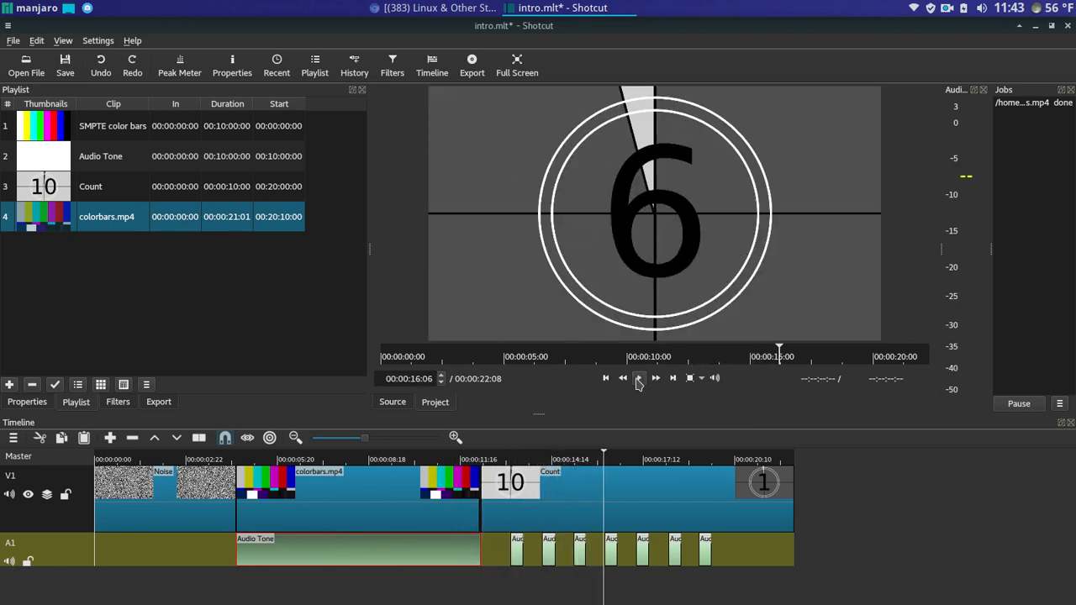
left_click(610, 546)
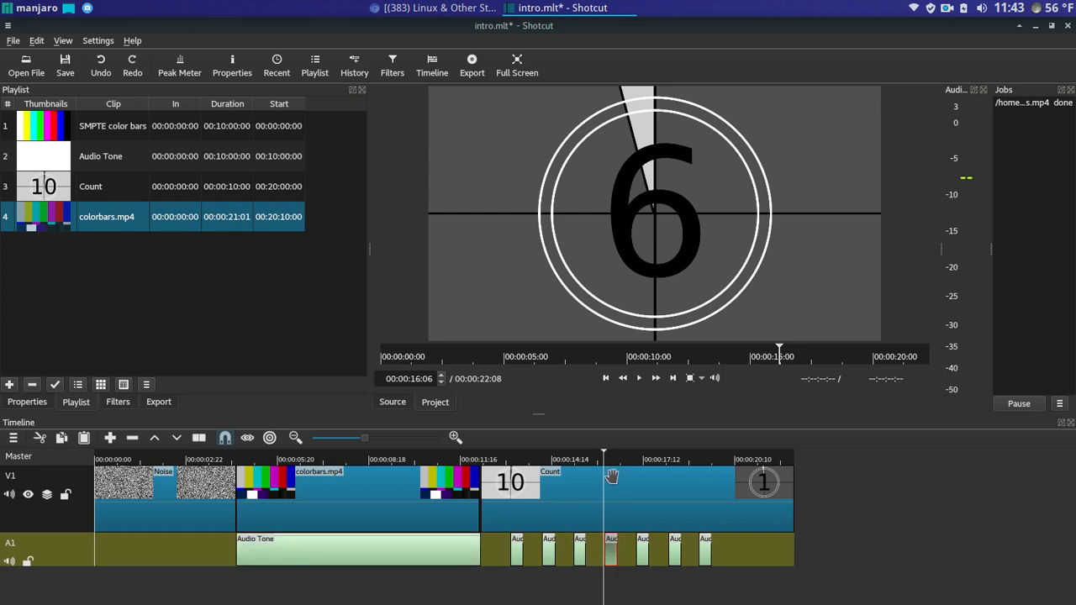
left_click(637, 486)
left_click(639, 378)
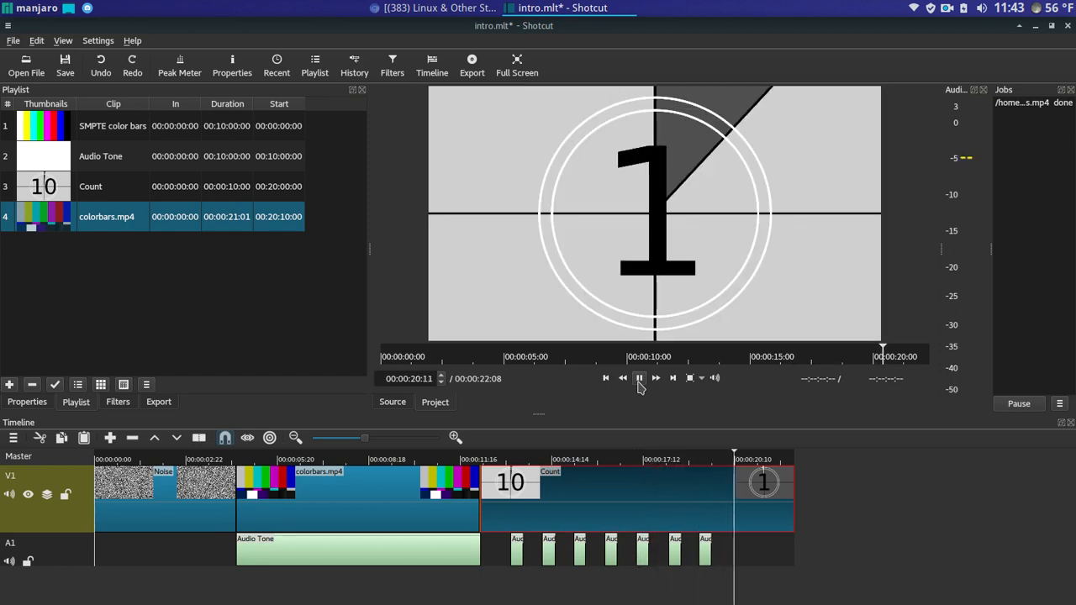
left_click(639, 378)
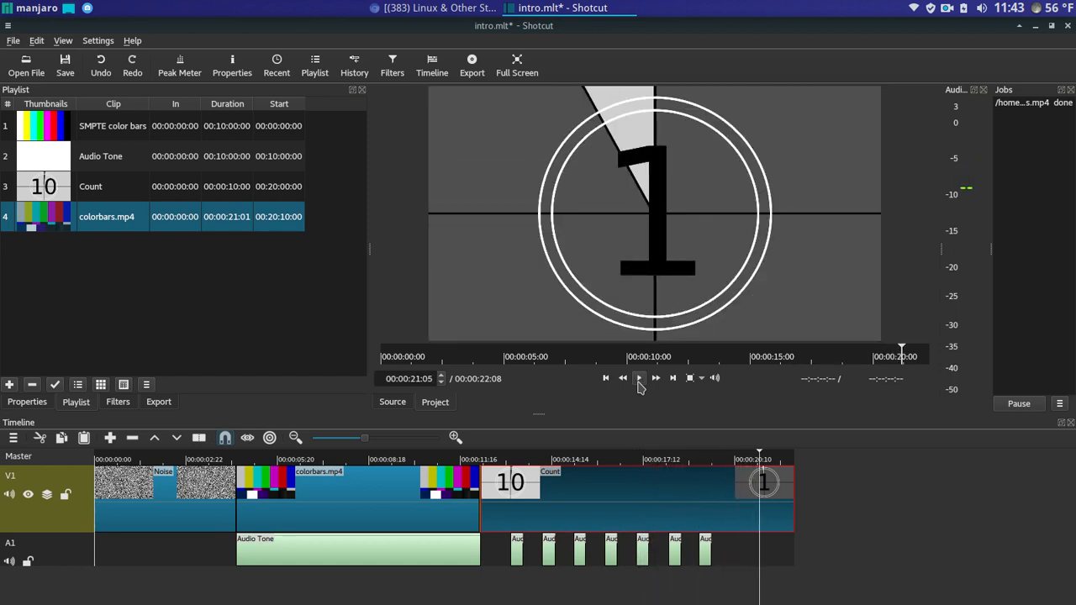
left_click(431, 561)
left_click(25, 402)
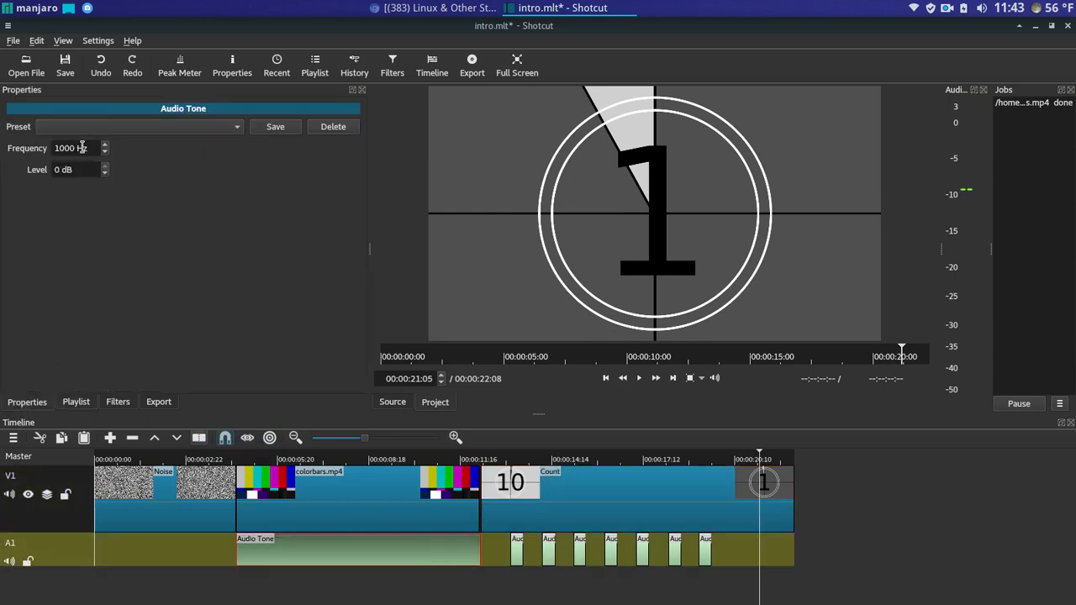
- Inspect colorbars.mp4 in its Properties, Filters and Playlist tabs
left_click(296, 491)
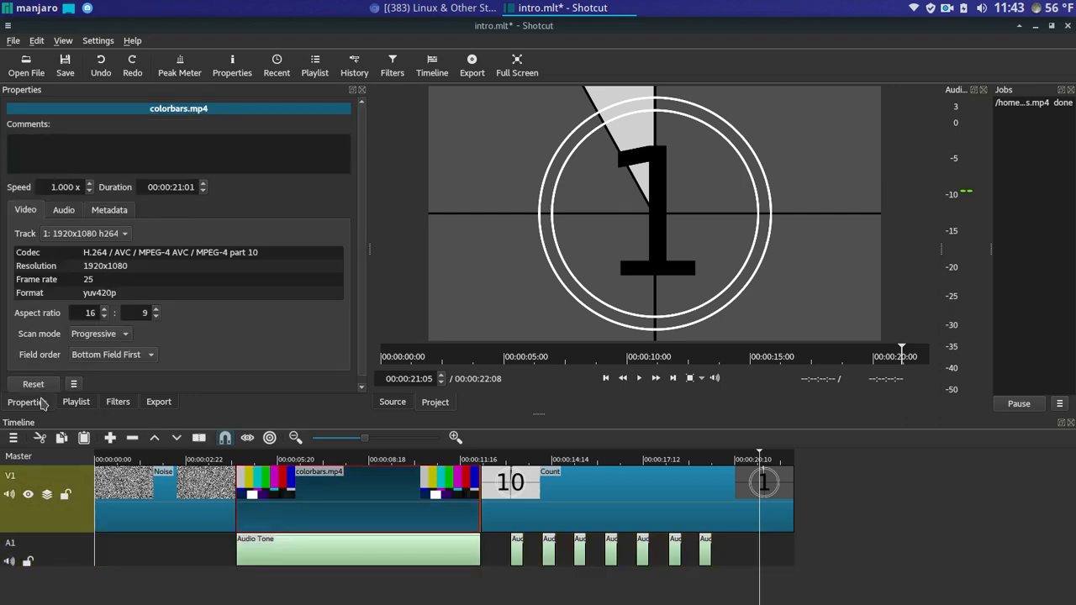
left_click(118, 404)
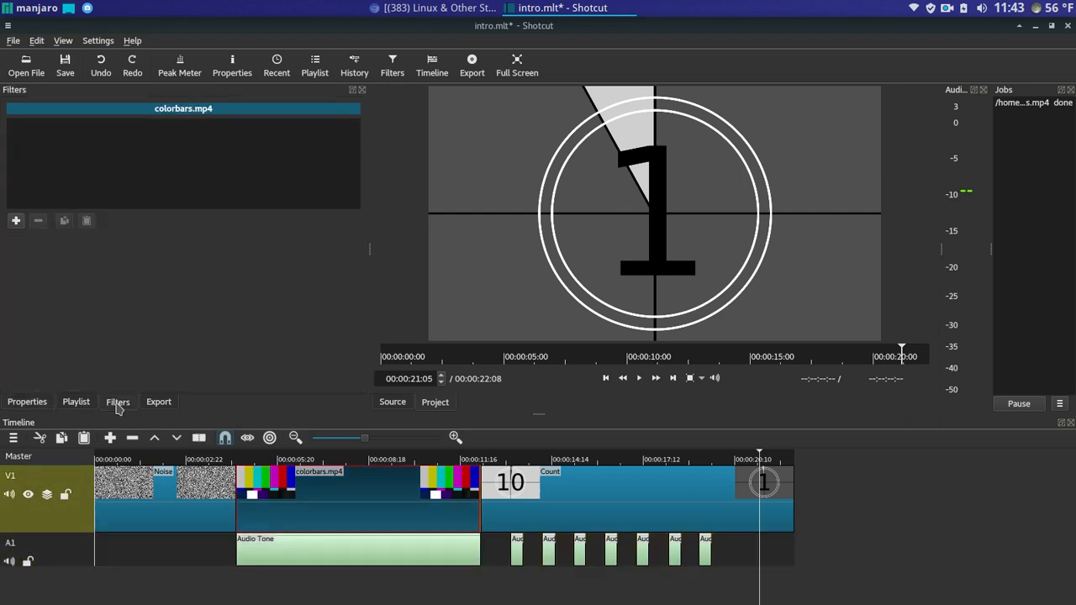
left_click(95, 405)
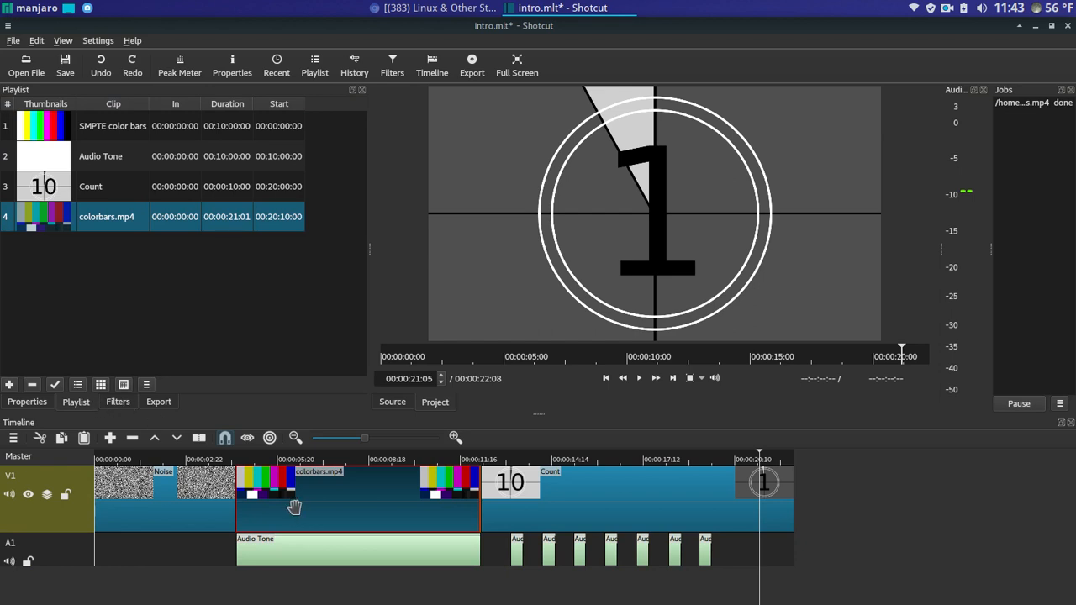
left_click(32, 405)
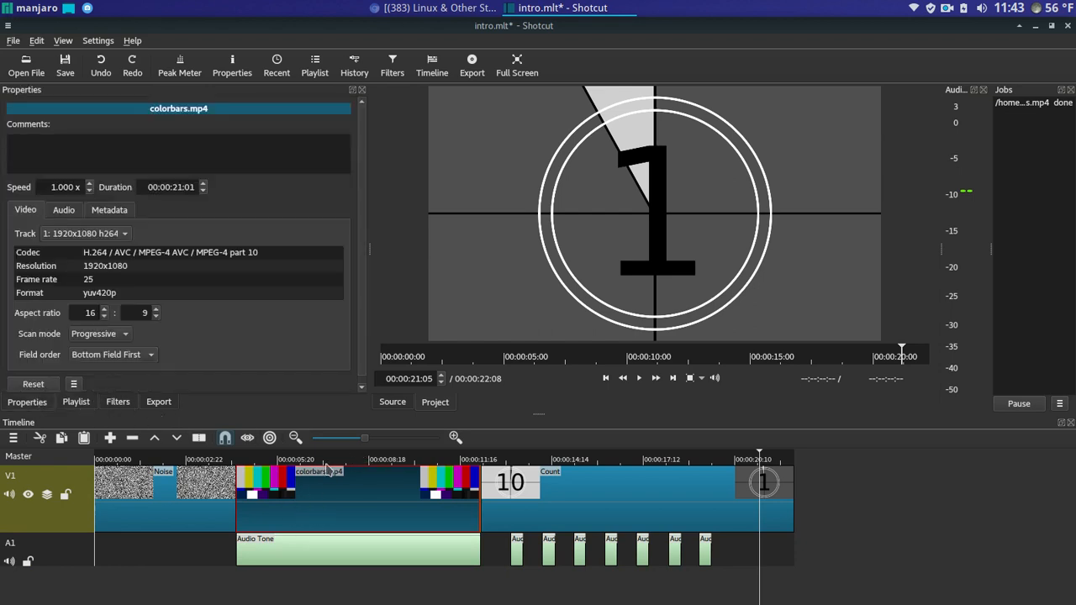
- Review the Count clip's Sound and Style lists, keeping 2-Pop and Seconds, and return the playhead to the noise
left_click(594, 492)
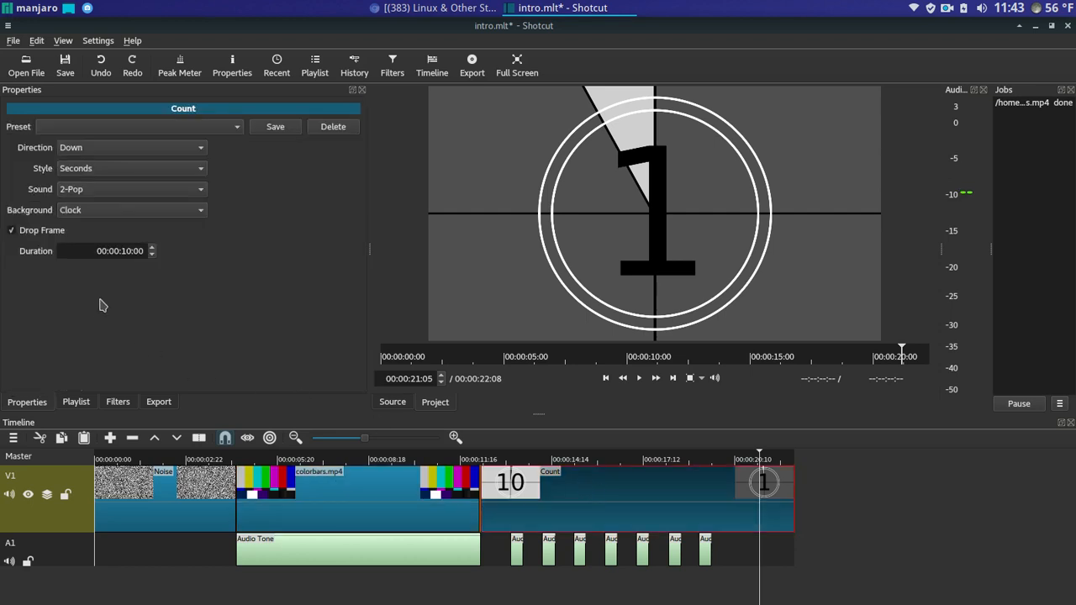
left_click(337, 491)
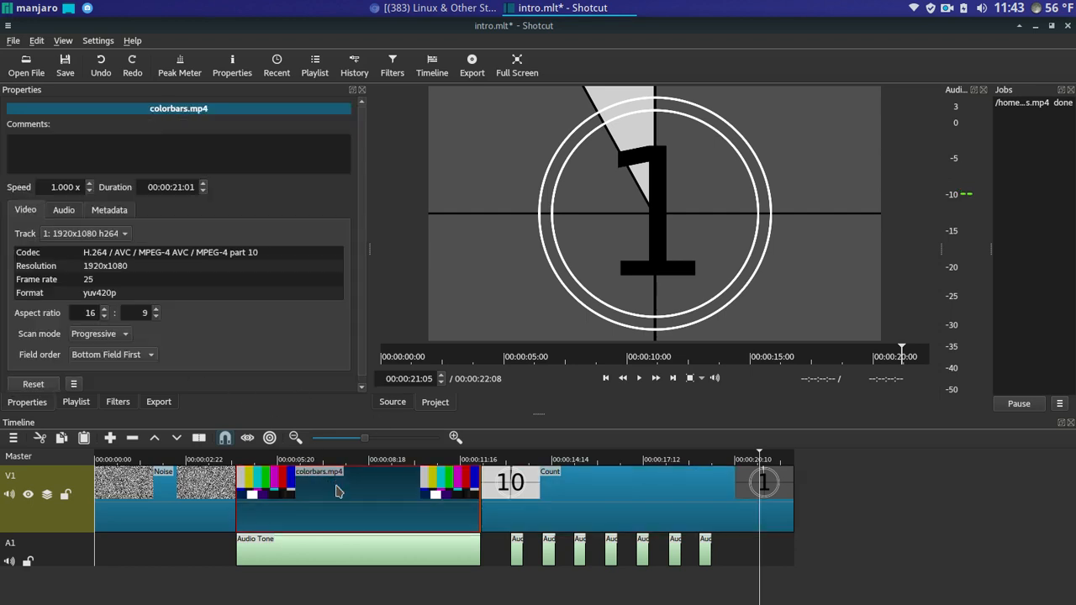
left_click(531, 501)
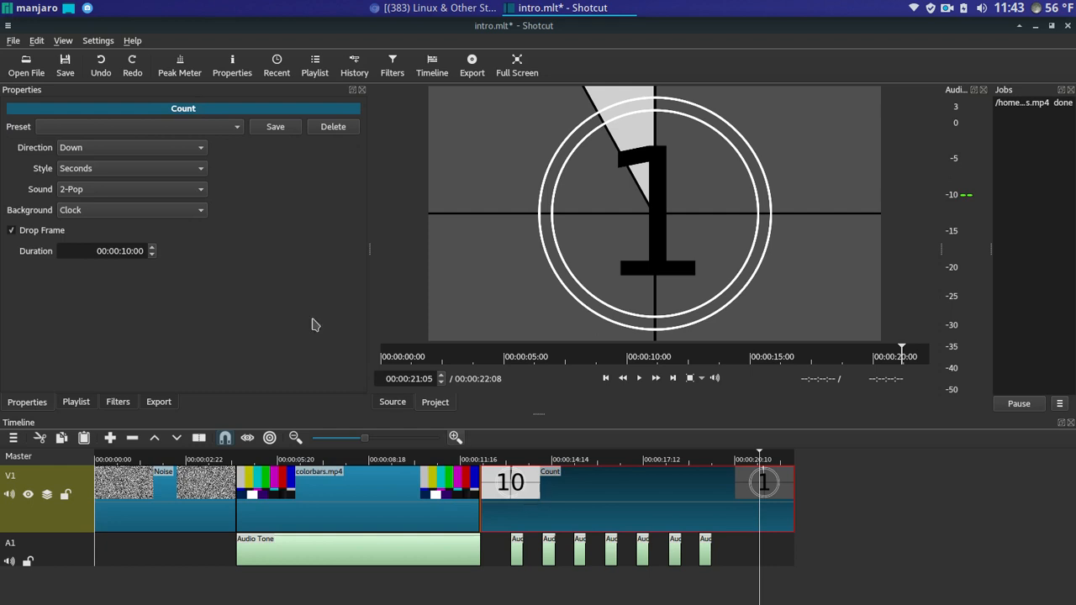
left_click(202, 190)
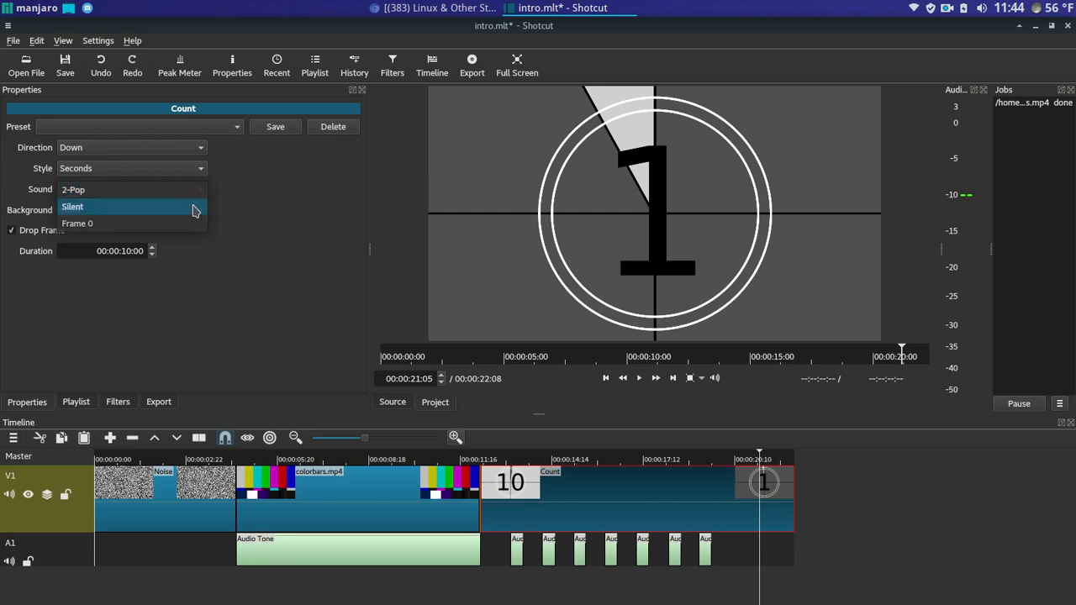
left_click(239, 195)
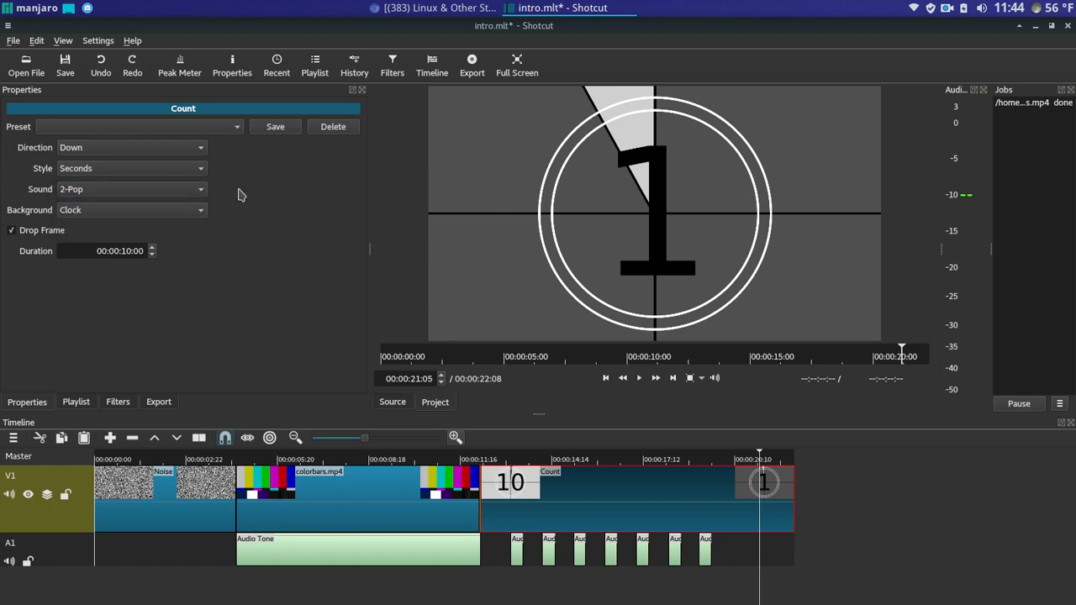
left_click(198, 172)
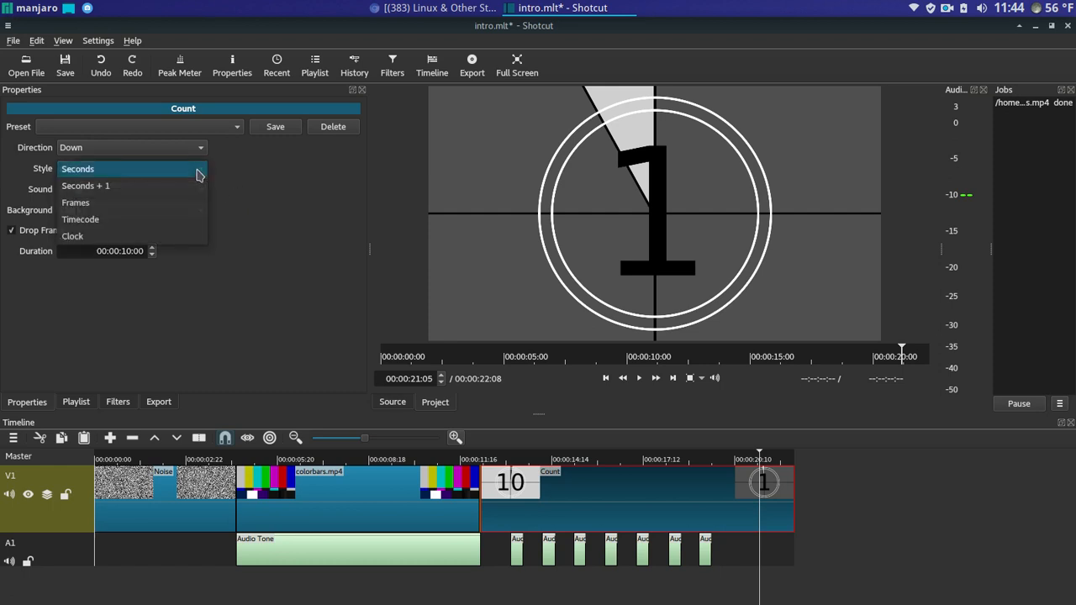
left_click(241, 199)
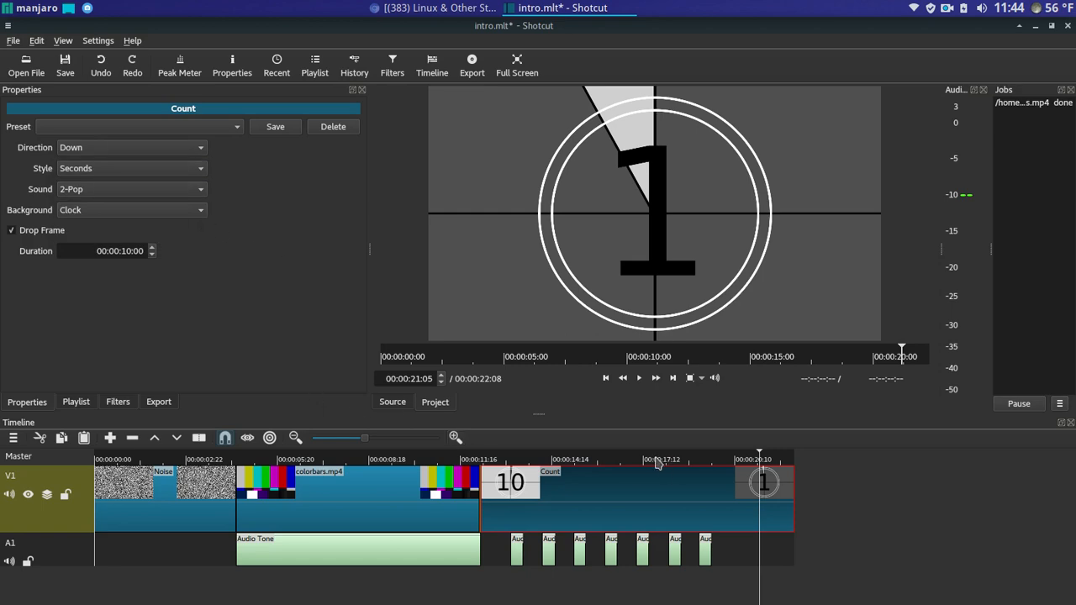
left_click(223, 459)
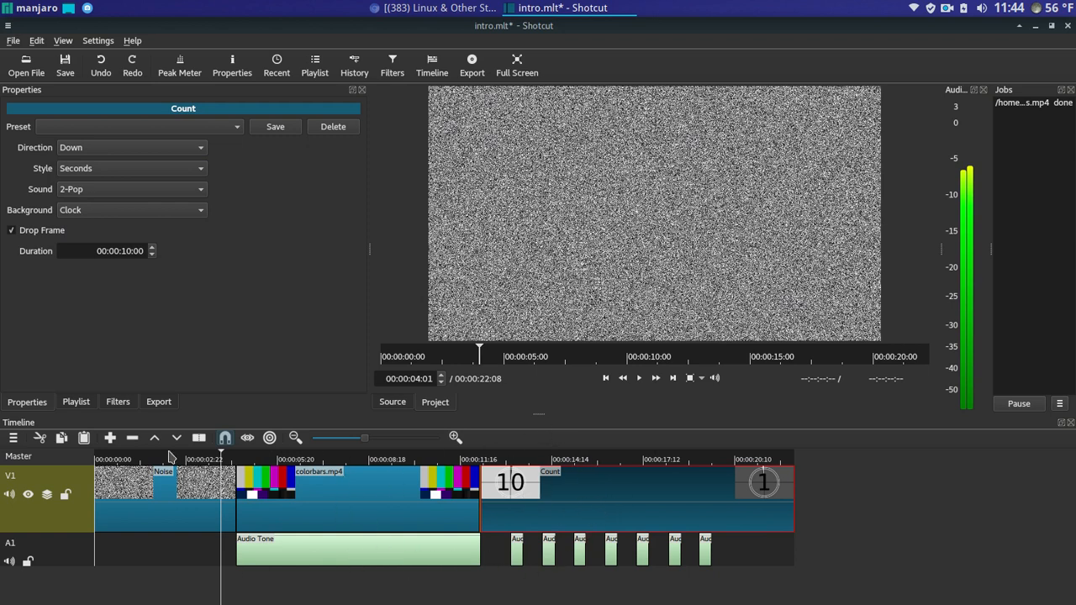
- Open a Noise generator source from File > Open Other with the playlist showing
left_click(75, 402)
left_click(14, 40)
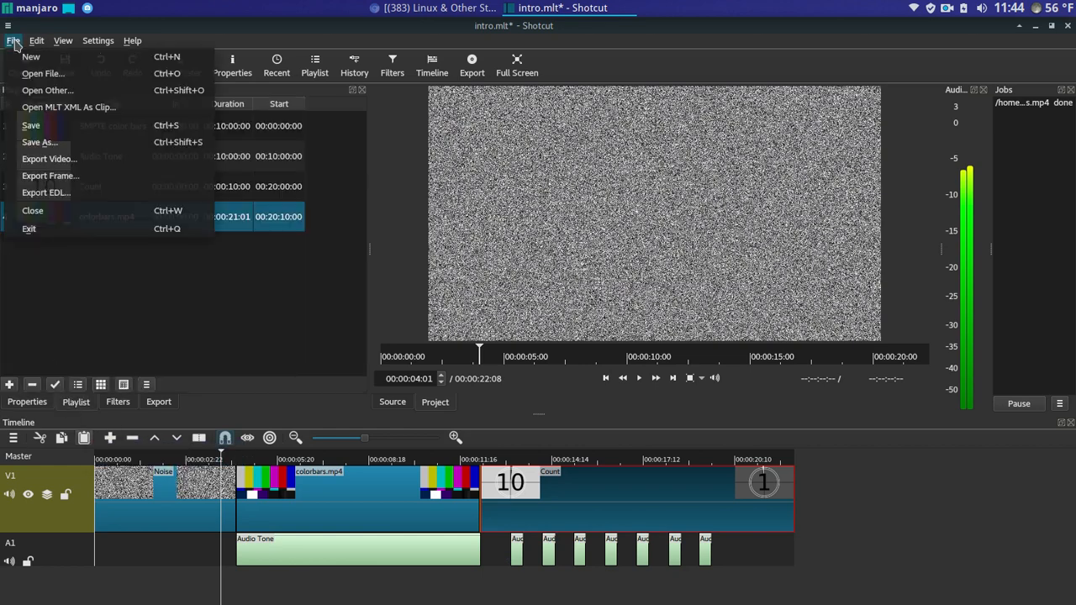
left_click(30, 89)
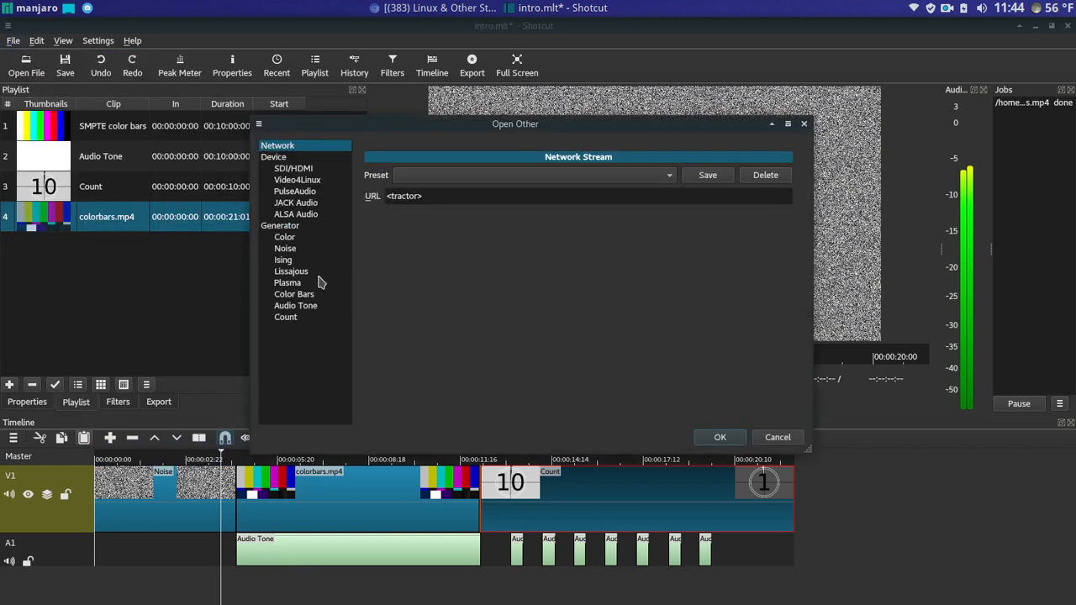
left_click(286, 248)
left_click(720, 437)
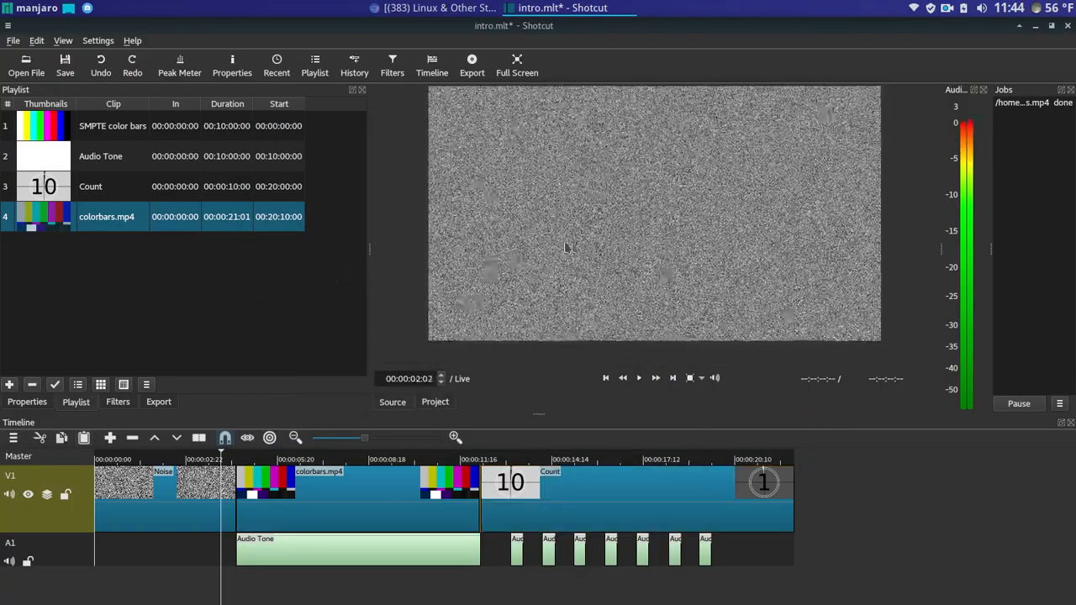
- Paste a clip onto V1 and undo it, keeping the timeline at 00:00:22:08
left_click(94, 187)
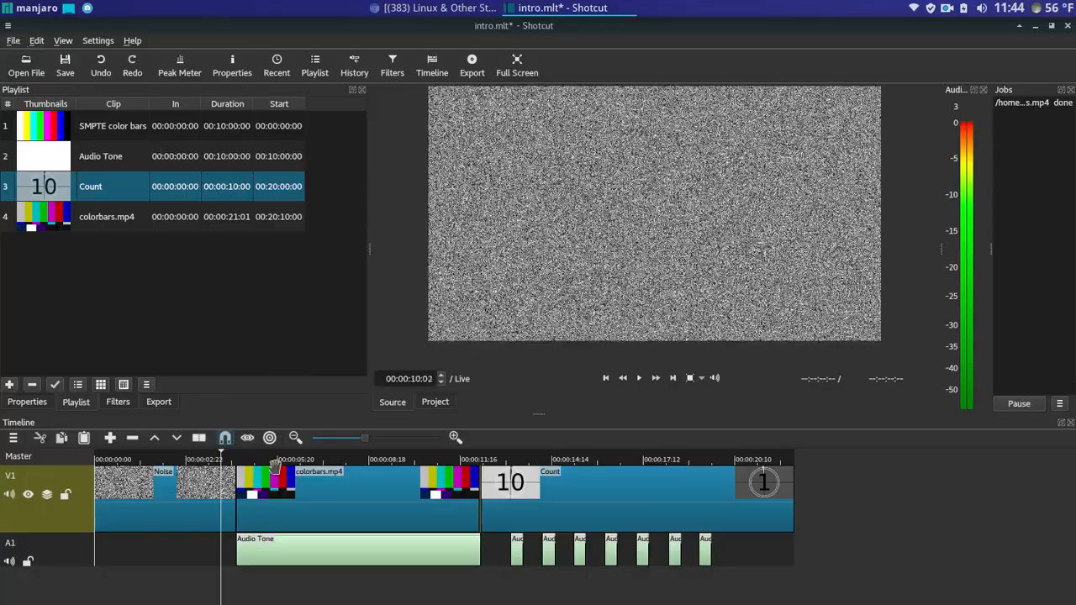
left_click(293, 497)
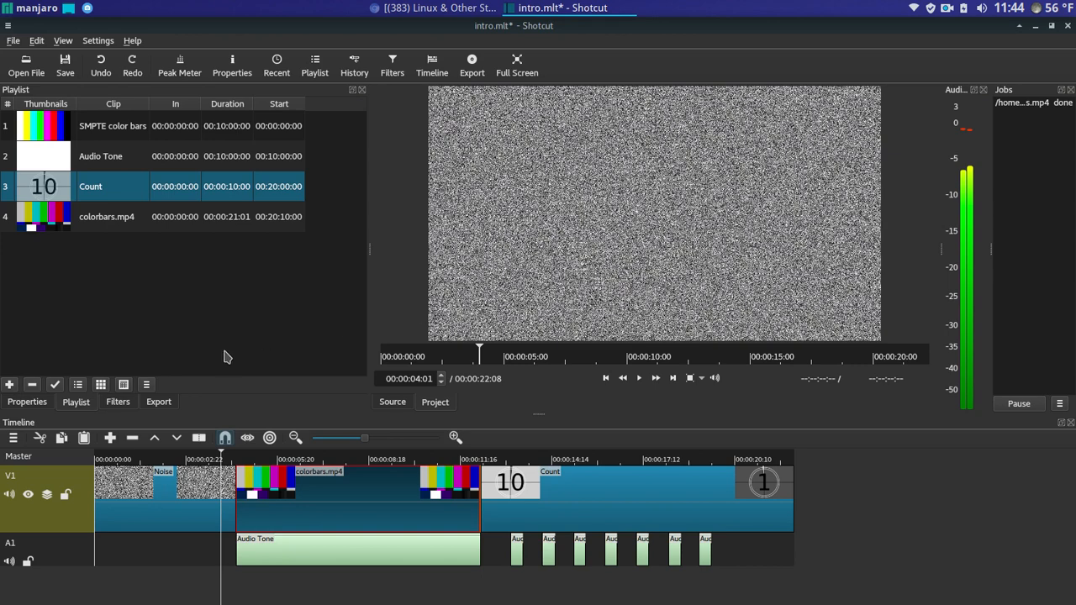
left_click(84, 438)
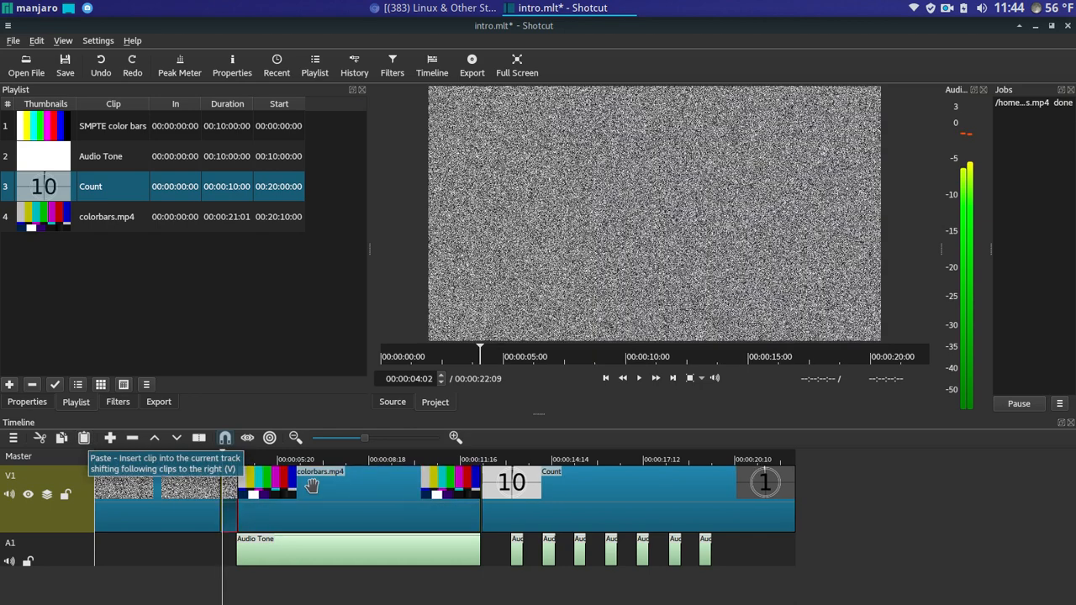
left_click(101, 65)
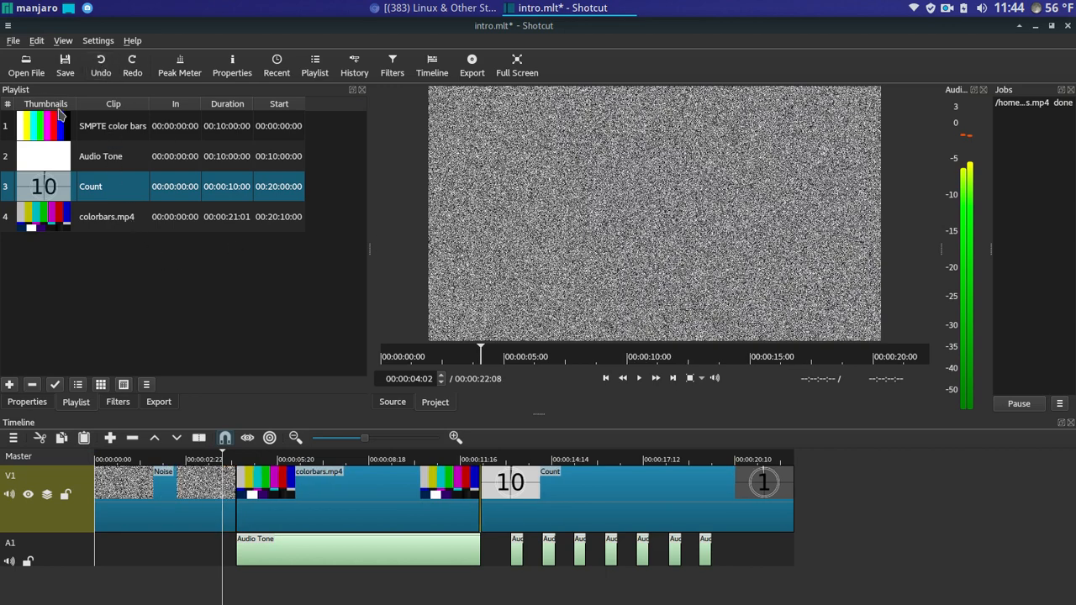
left_click(15, 41)
- Generate a 00:00:10:00 Count countdown via Open Other and drag it into the playlist
left_click(32, 89)
left_click(311, 306)
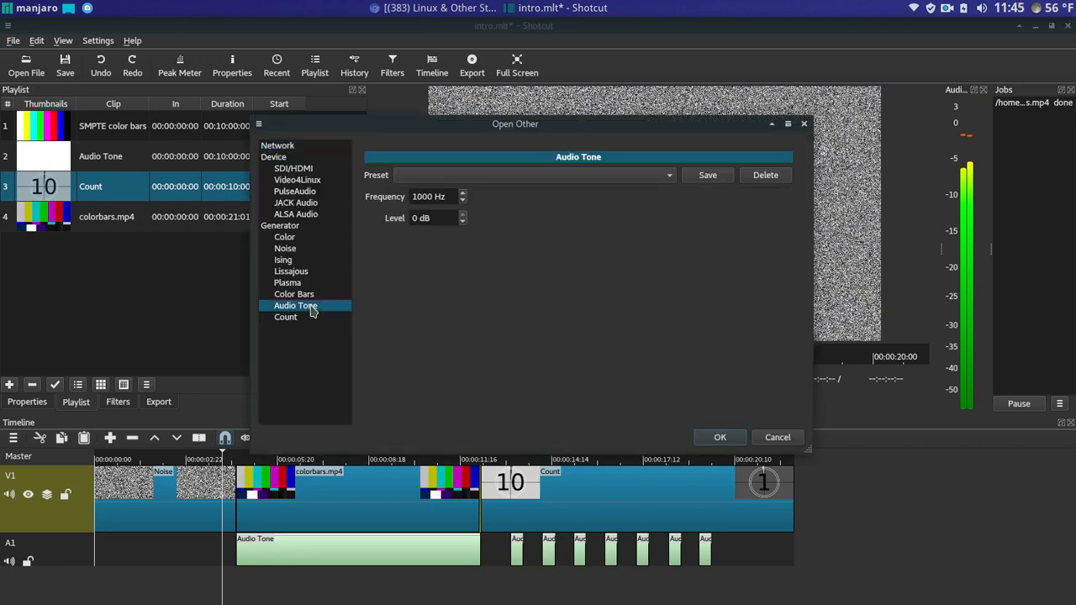
left_click(311, 319)
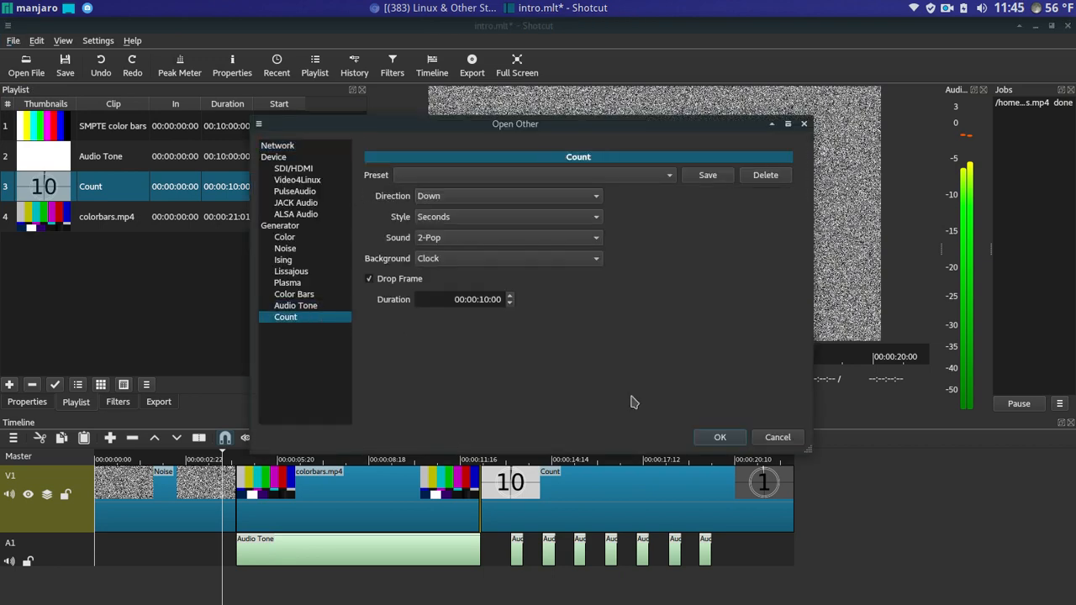
left_click(720, 437)
left_click_drag(627, 220, 194, 271)
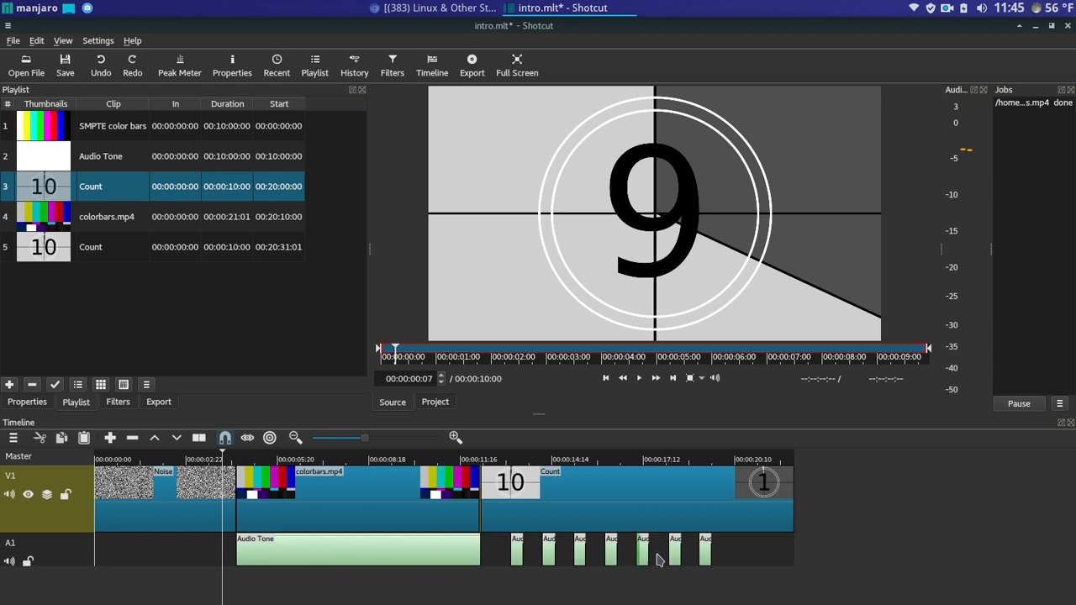
- Preview the countdown clip, then undo the extra playlist Count entry and earlier timeline edits
left_click(639, 378)
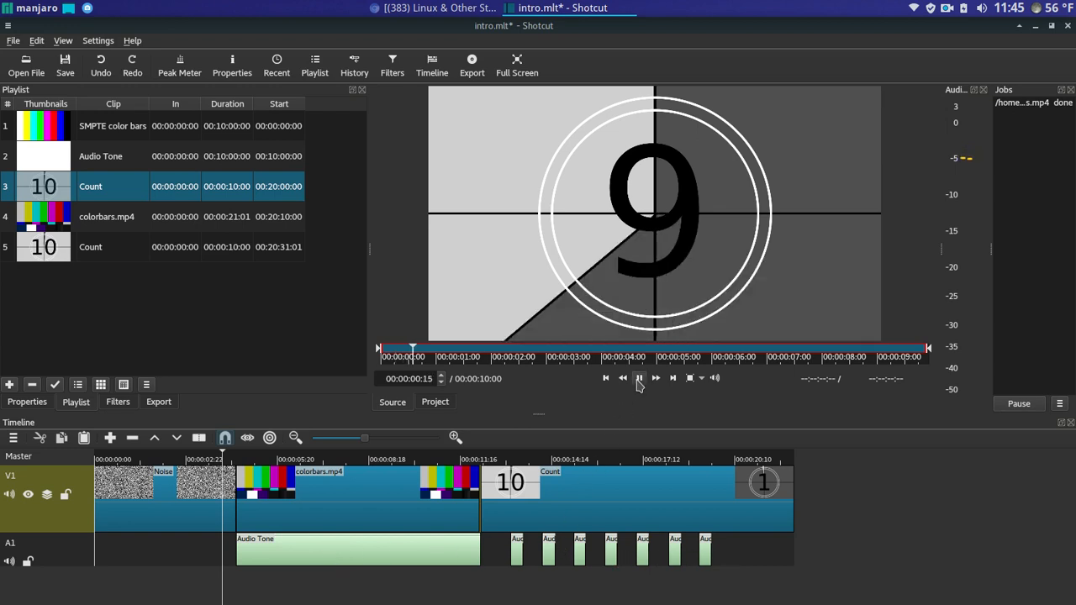
left_click(640, 379)
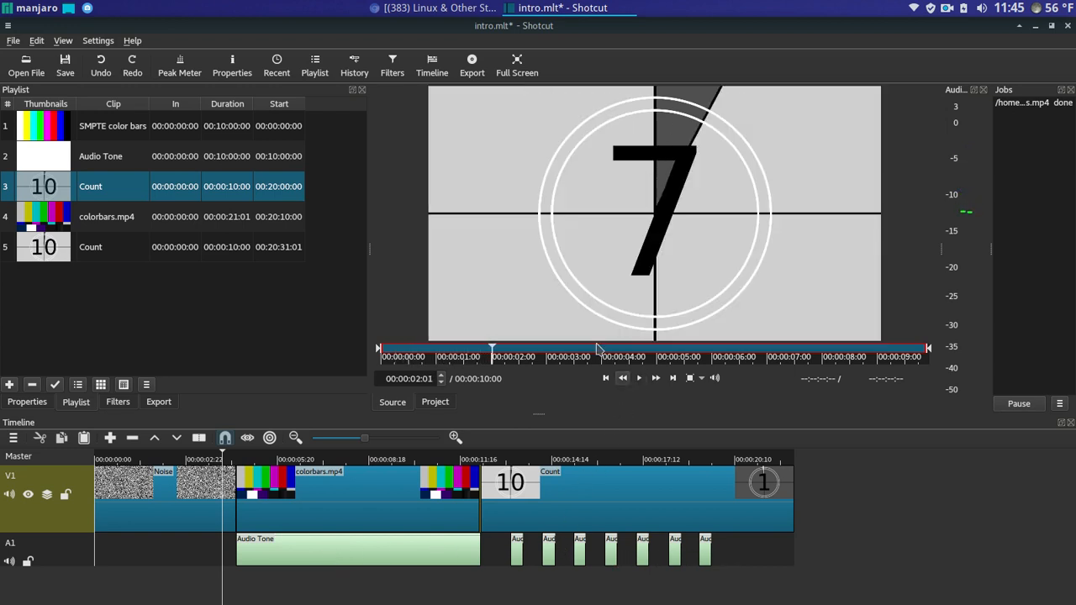
left_click(100, 67)
left_click(101, 67)
left_click(101, 68)
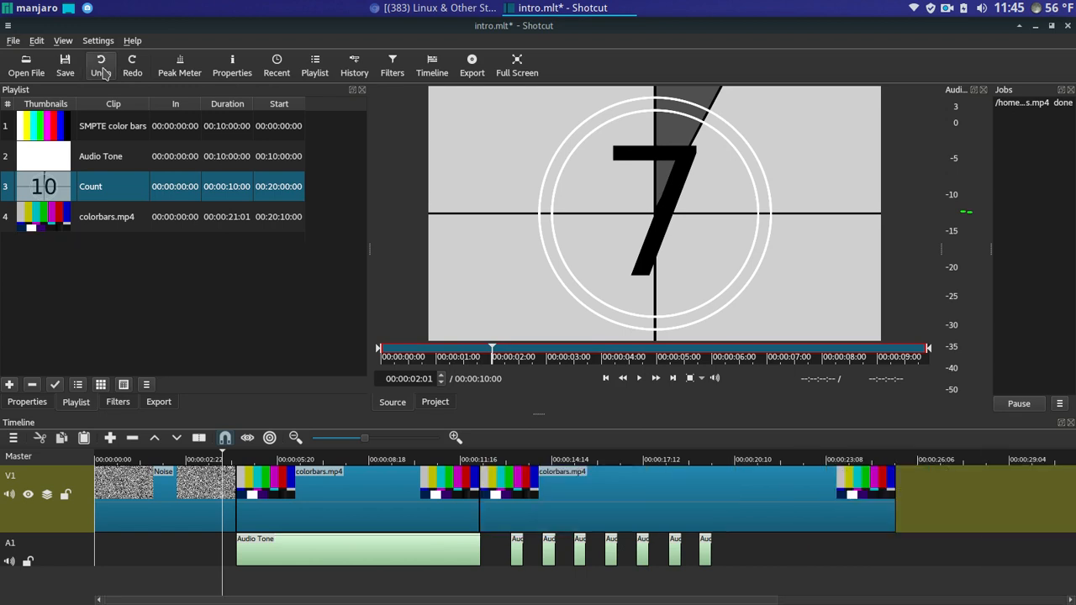
left_click(101, 67)
left_click(101, 67)
left_click(101, 70)
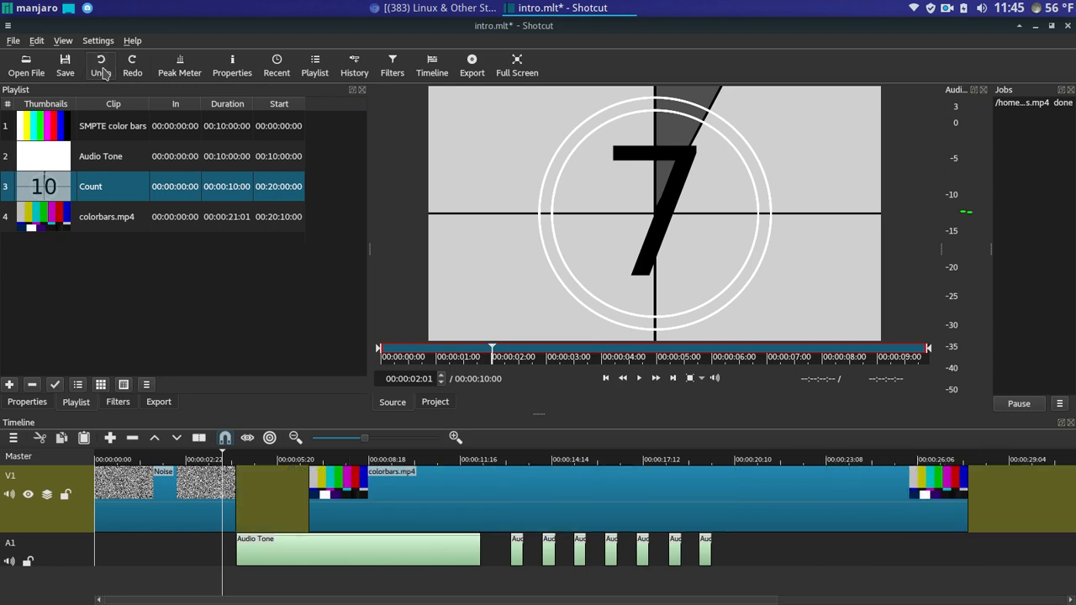
left_click(101, 70)
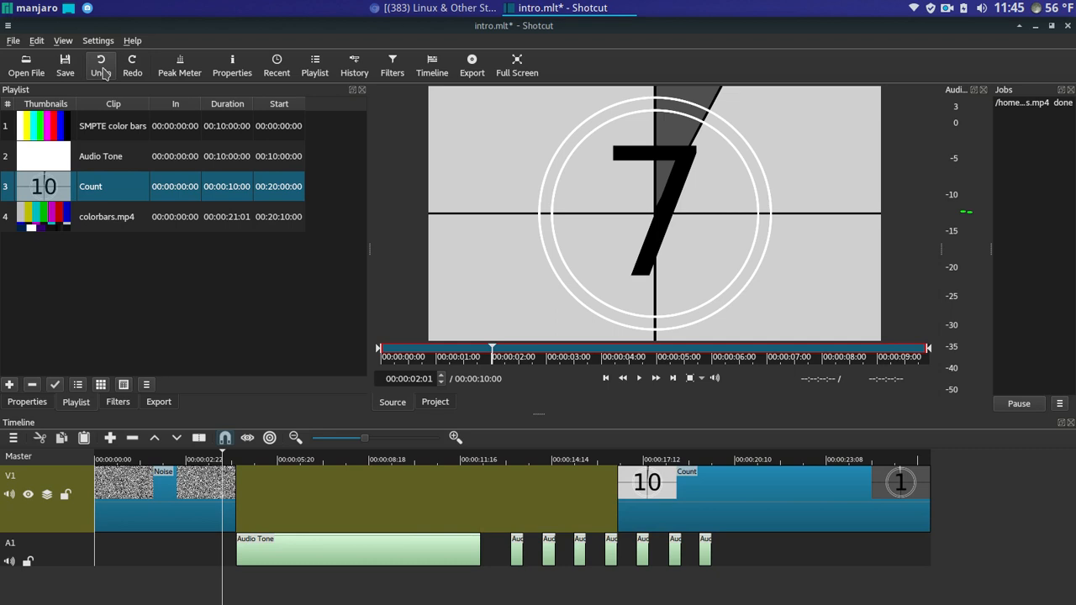
- Redo the edits to restore noise, colour bars, then countdown, and play from about 4 seconds
left_click(131, 70)
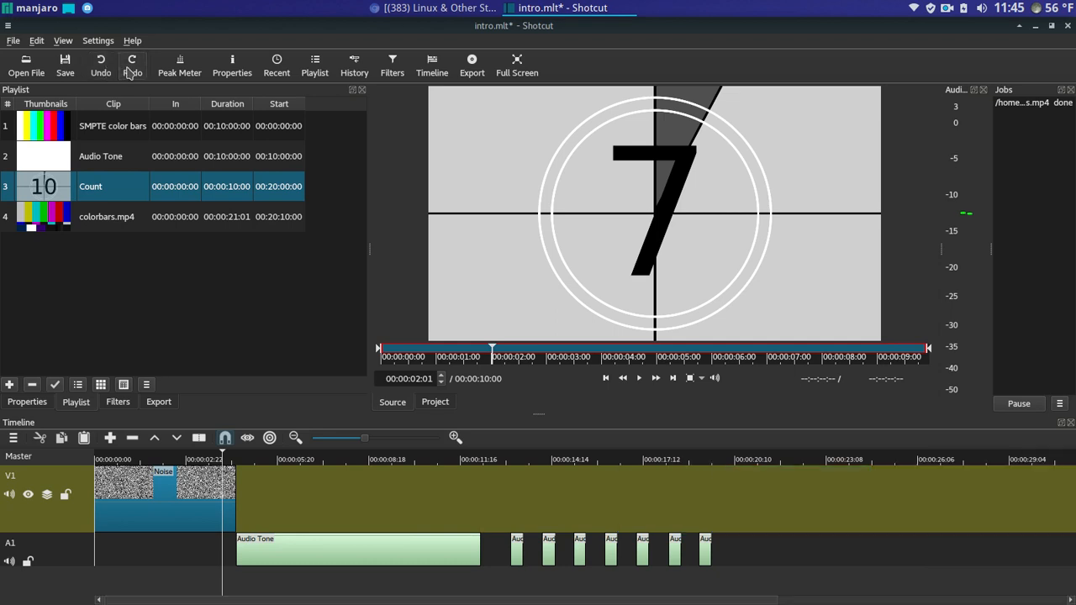
left_click(131, 70)
left_click(130, 70)
left_click(131, 70)
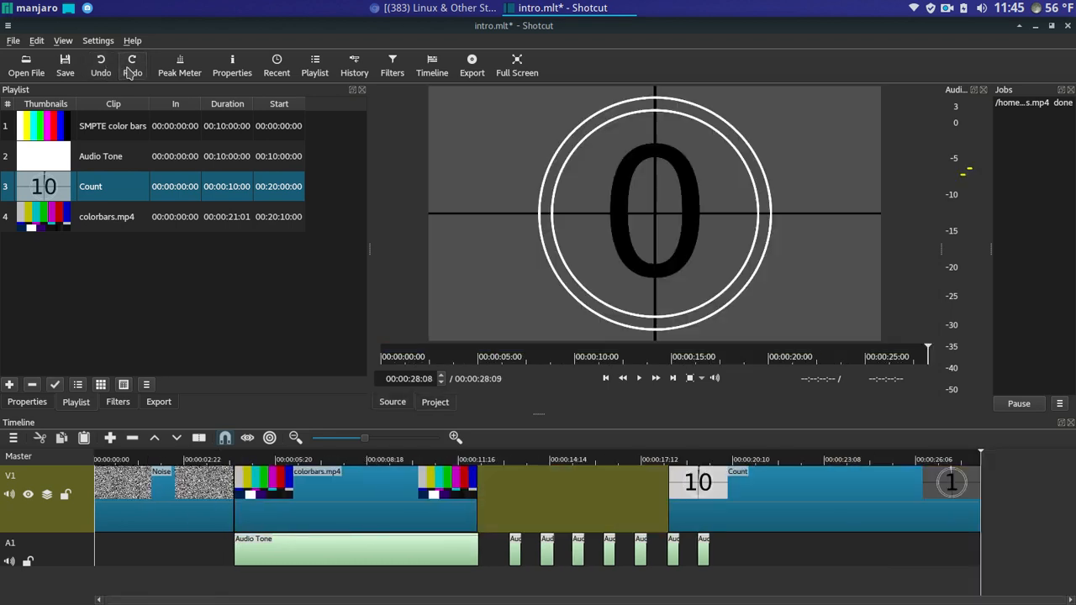
left_click(131, 71)
left_click(226, 459)
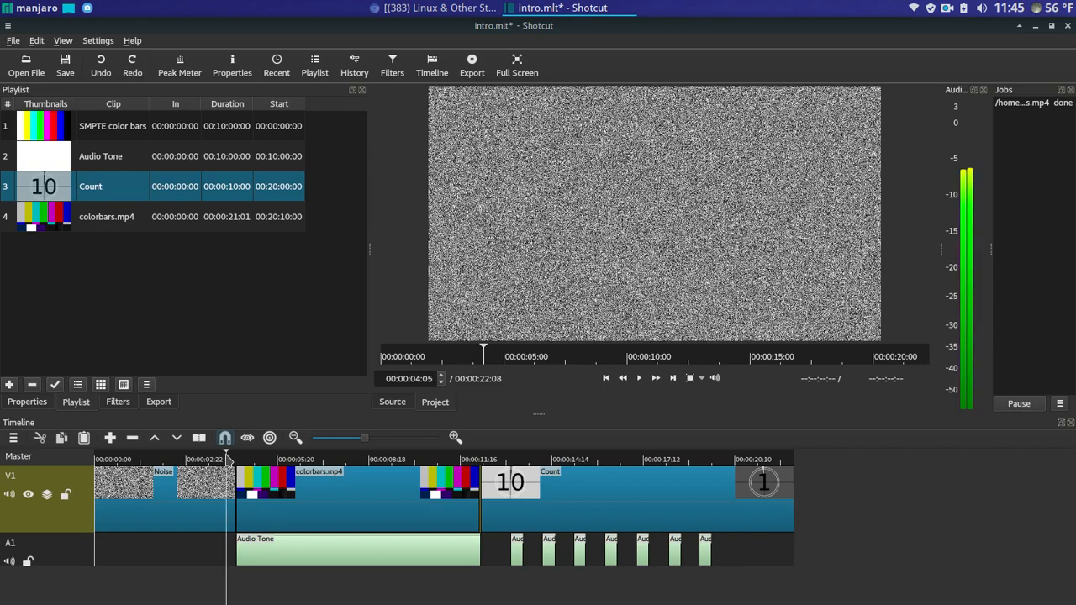
left_click(639, 378)
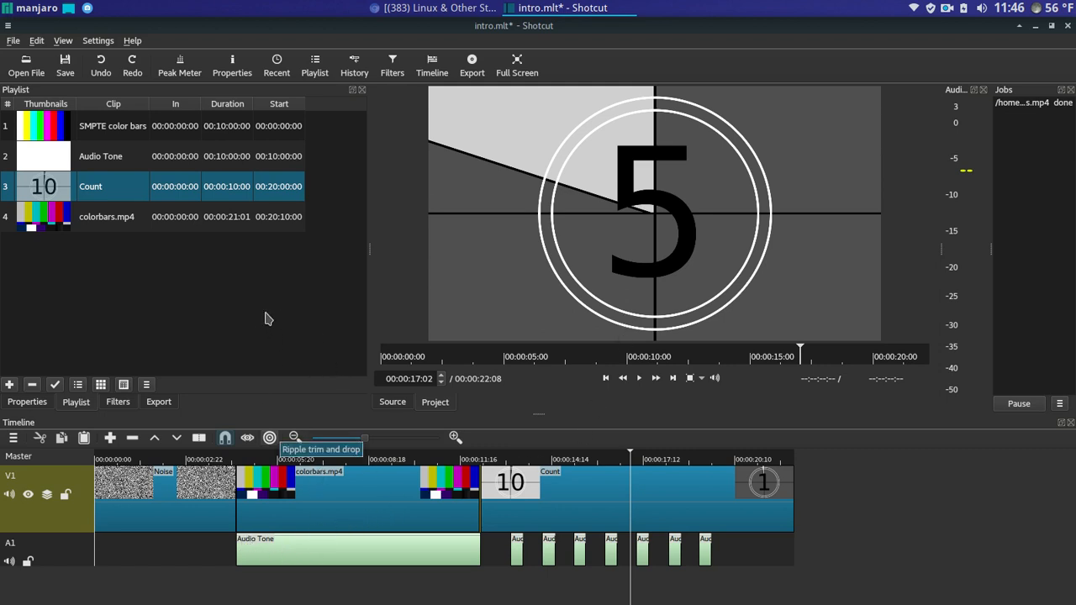
left_click(13, 40)
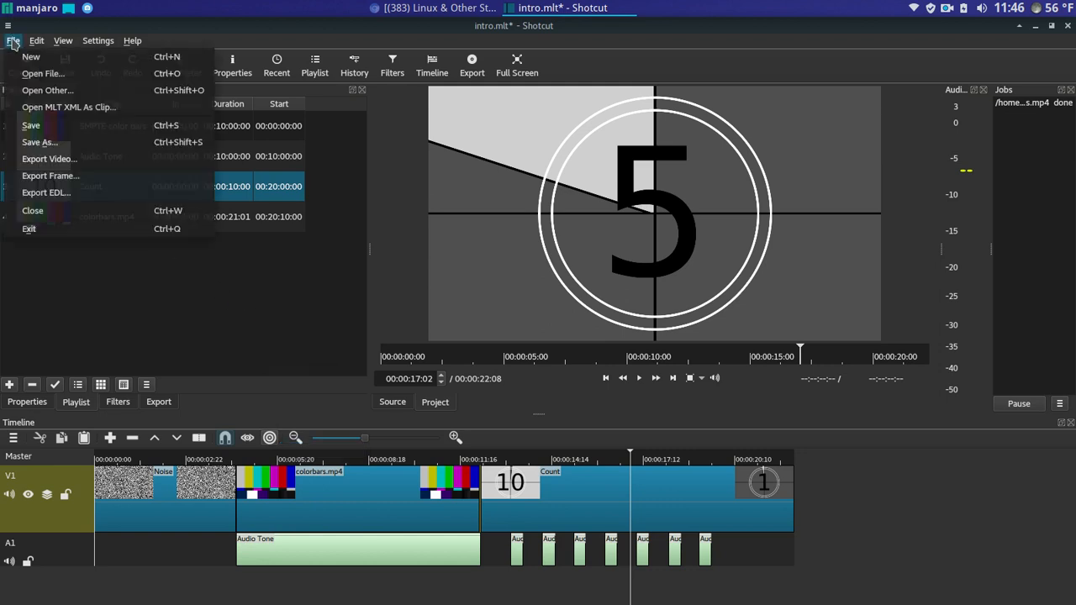
left_click(70, 95)
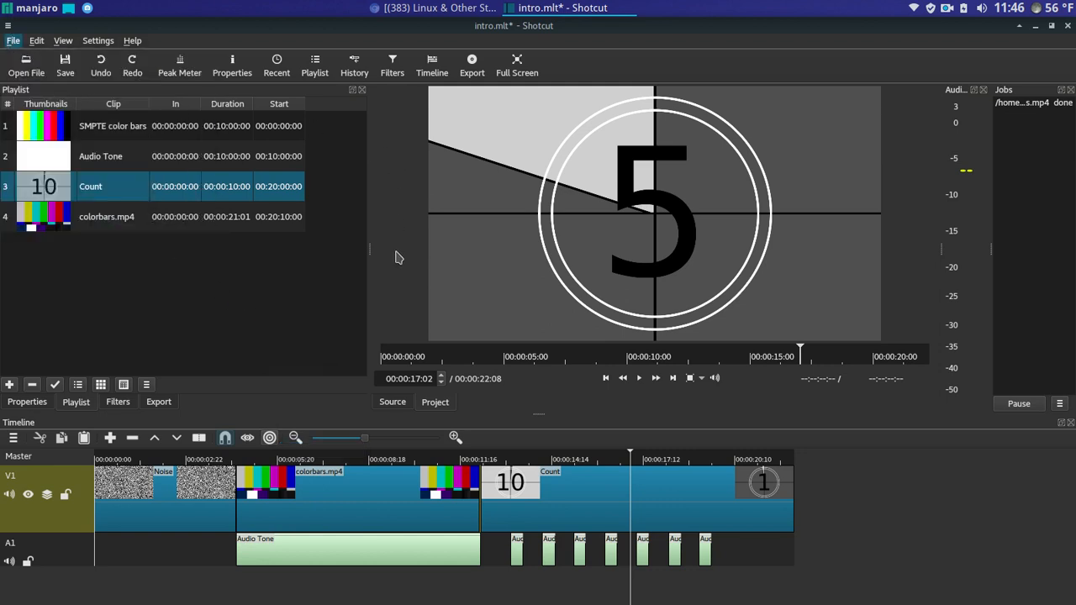
left_click(311, 271)
left_click(307, 294)
left_click(308, 306)
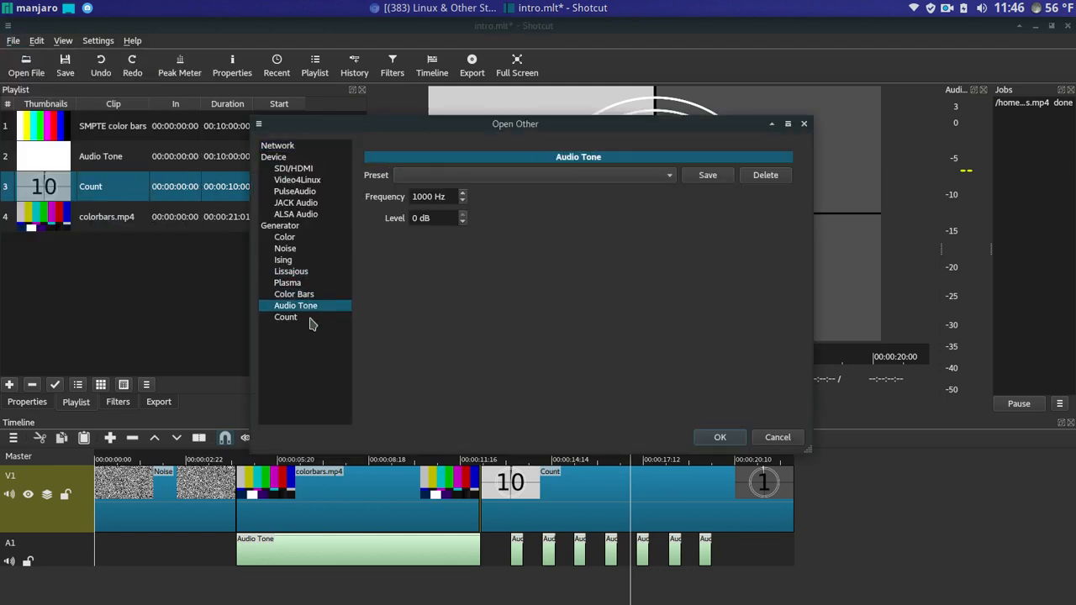
left_click(310, 318)
left_click(312, 306)
left_click(320, 272)
left_click(318, 246)
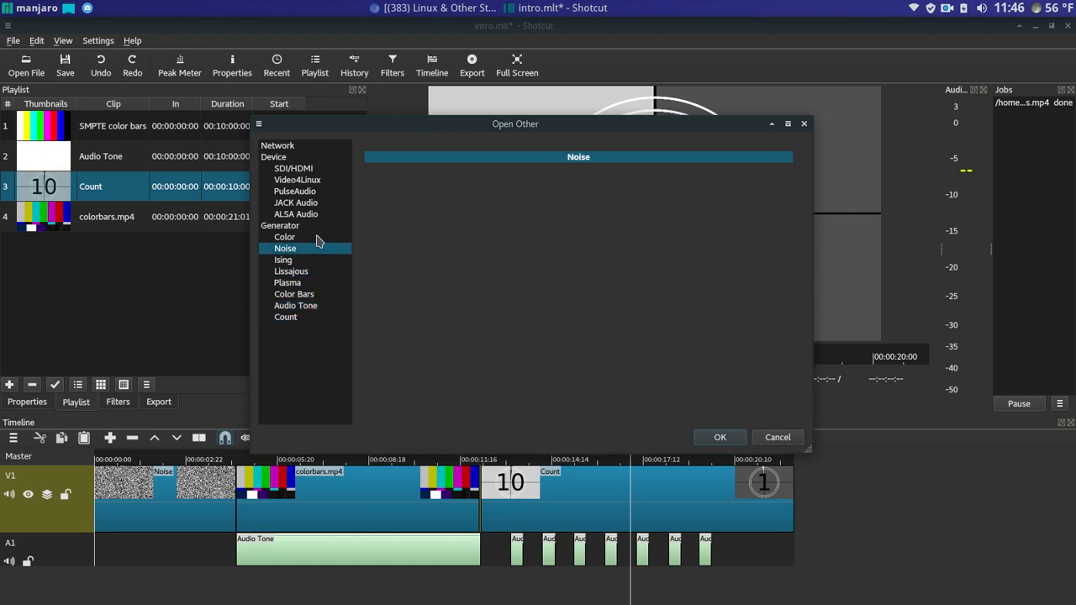
left_click(318, 240)
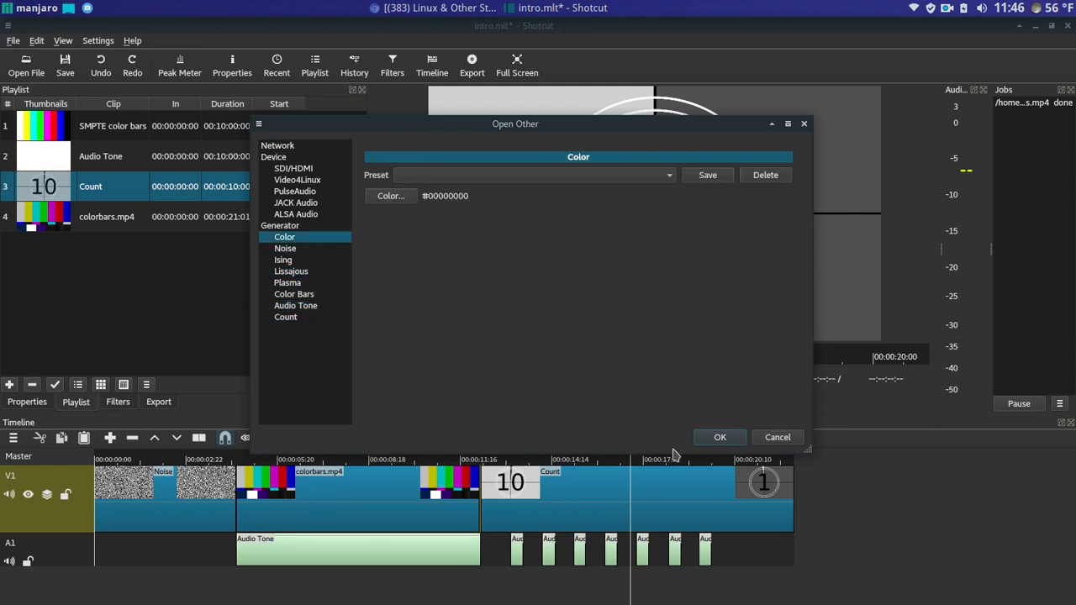
left_click(767, 439)
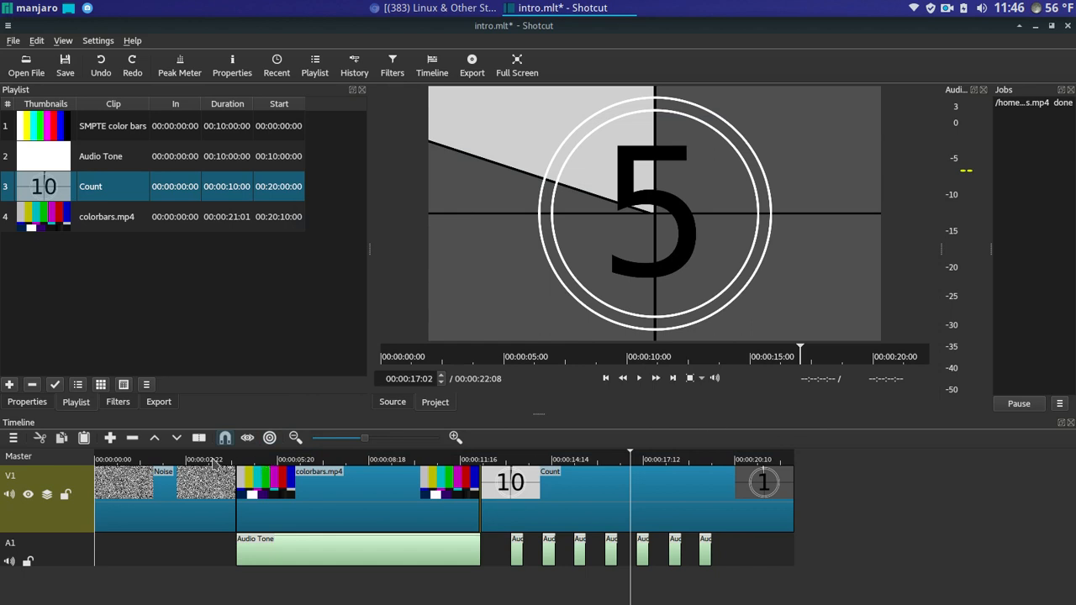
left_click(182, 492)
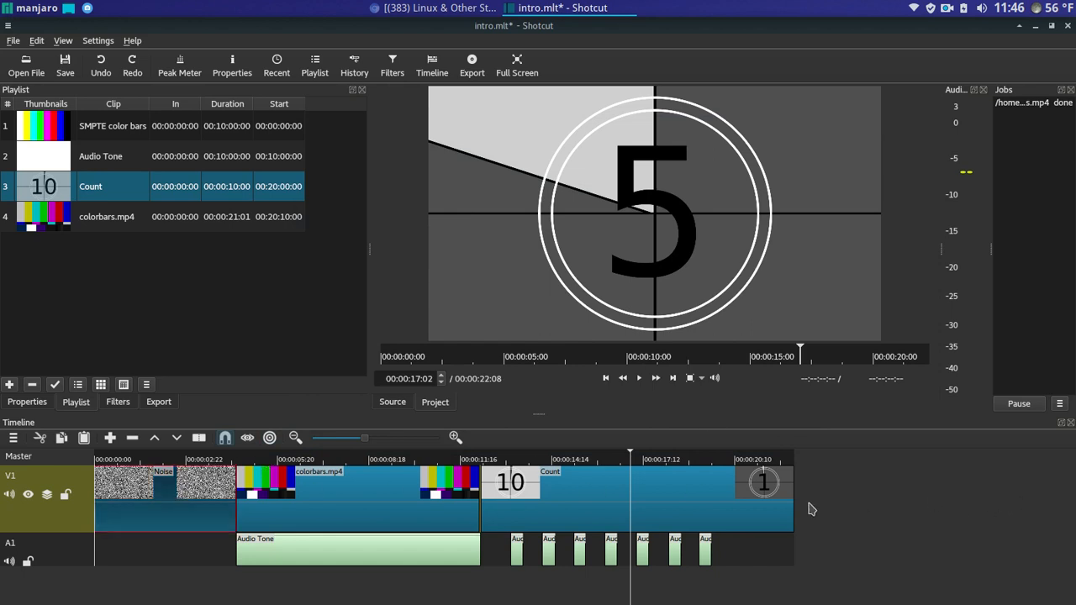
left_click(375, 503)
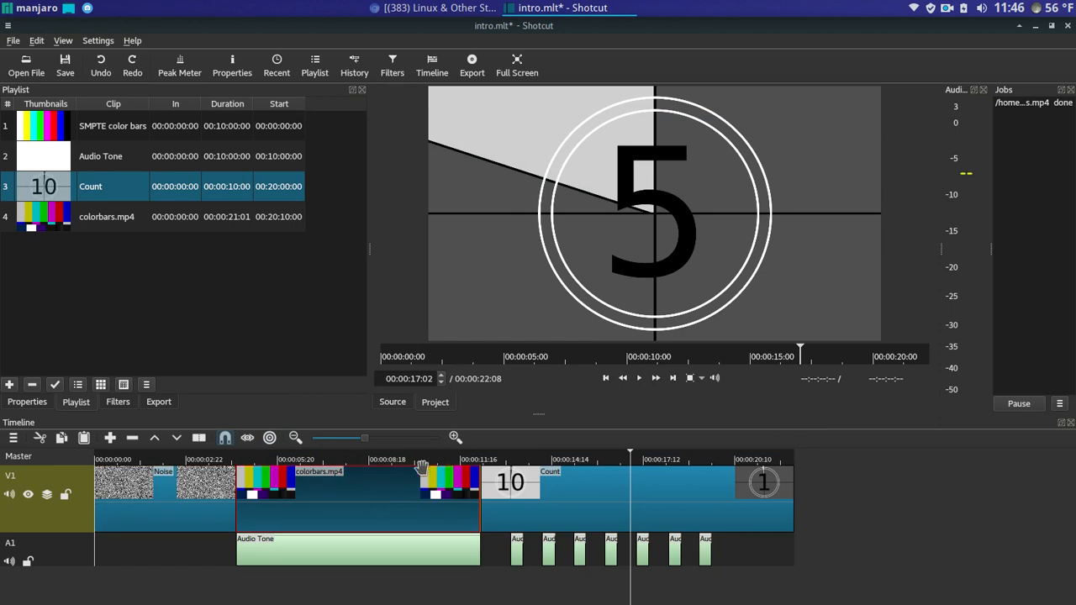
left_click(513, 481)
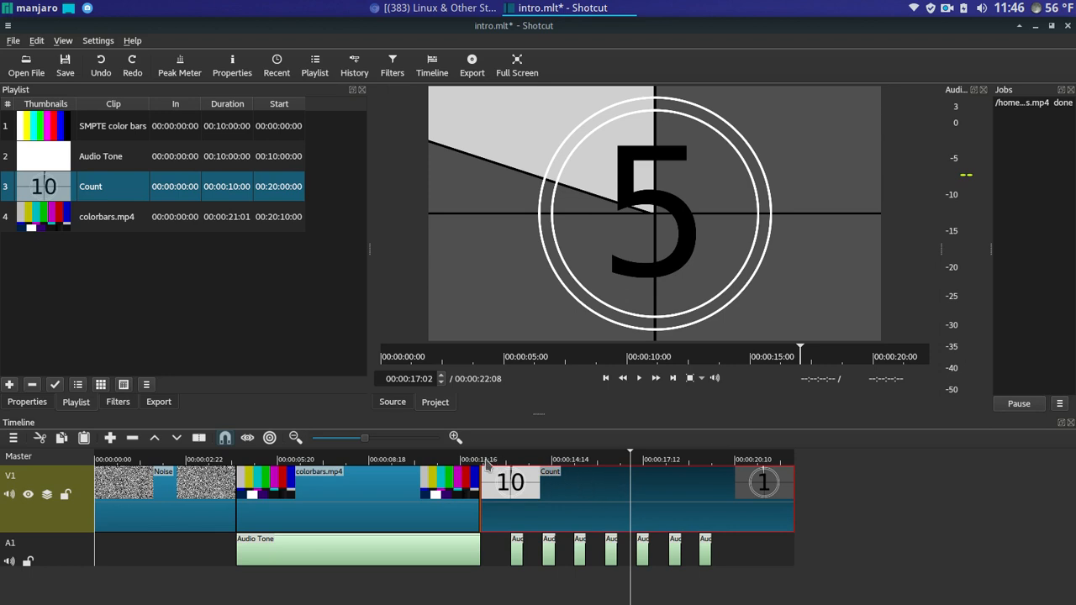
left_click_drag(485, 462, 767, 462)
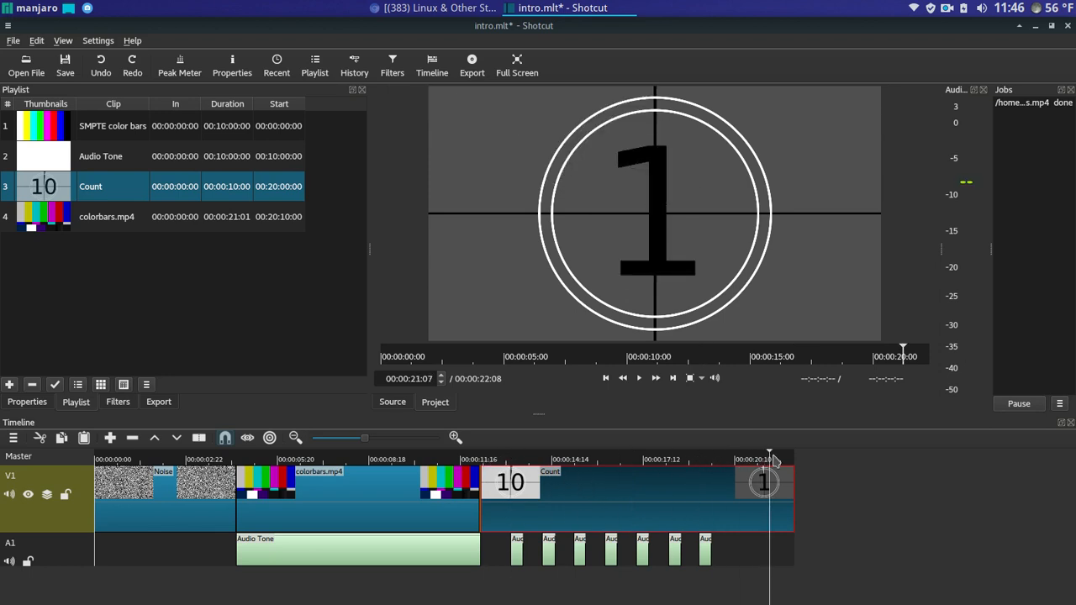
left_click(622, 459)
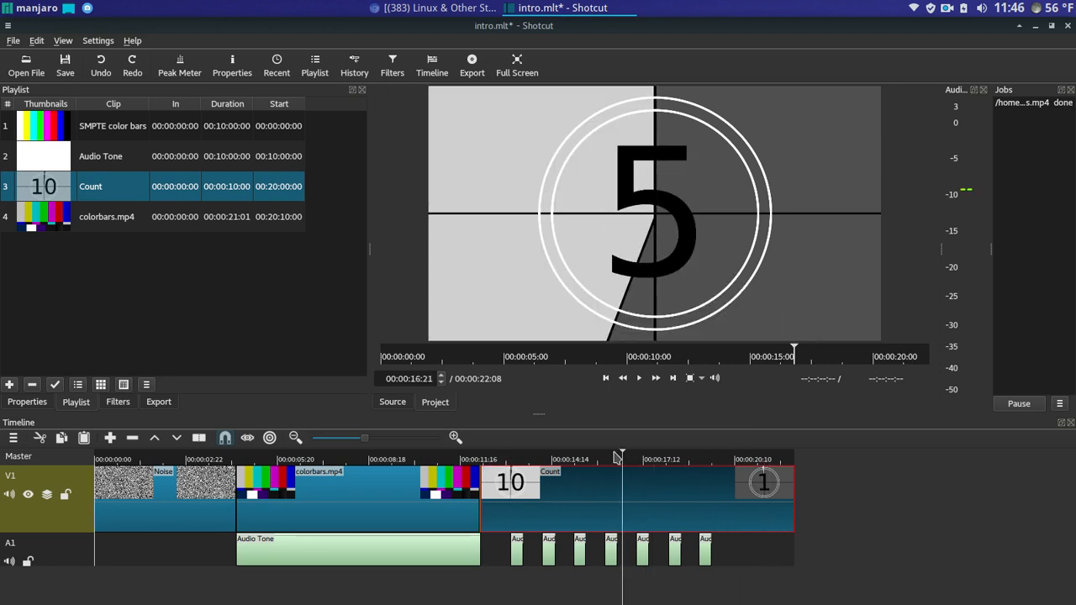
left_click(371, 552)
left_click(357, 507)
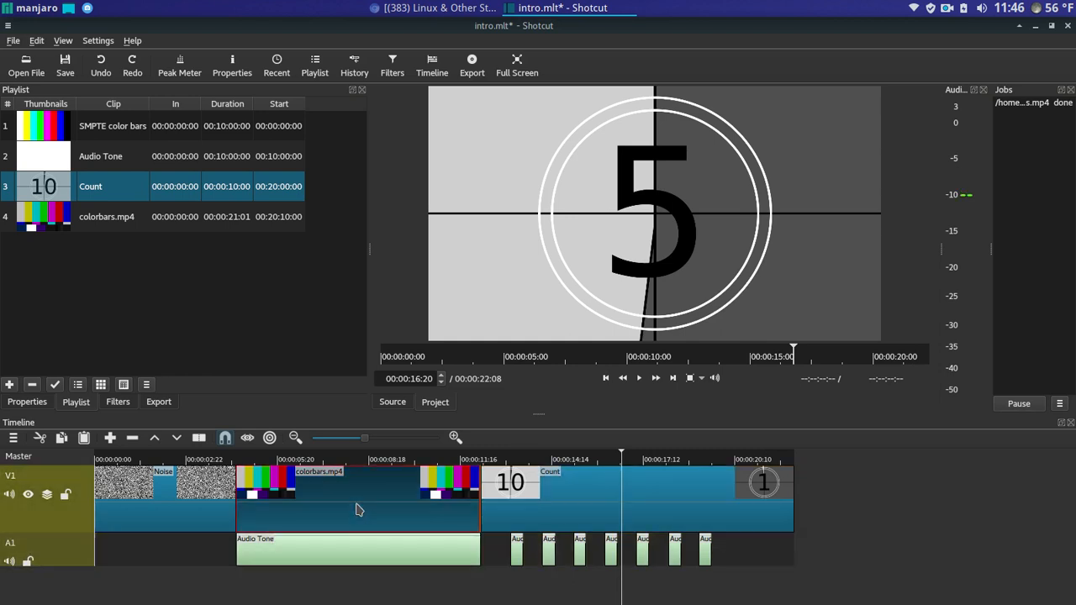
left_click(180, 500)
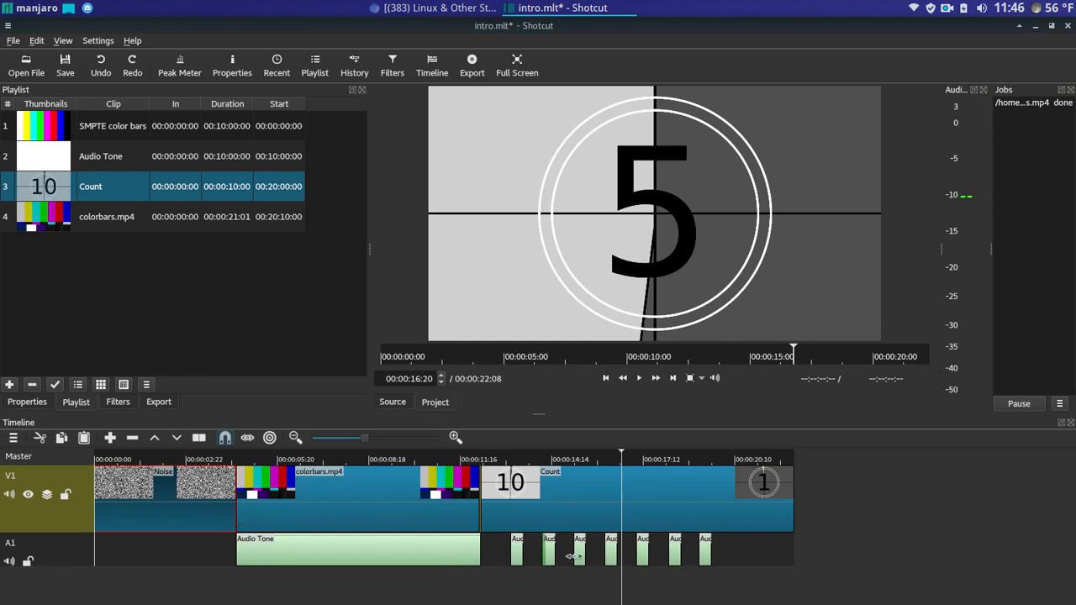
left_click(433, 549)
left_click(579, 549)
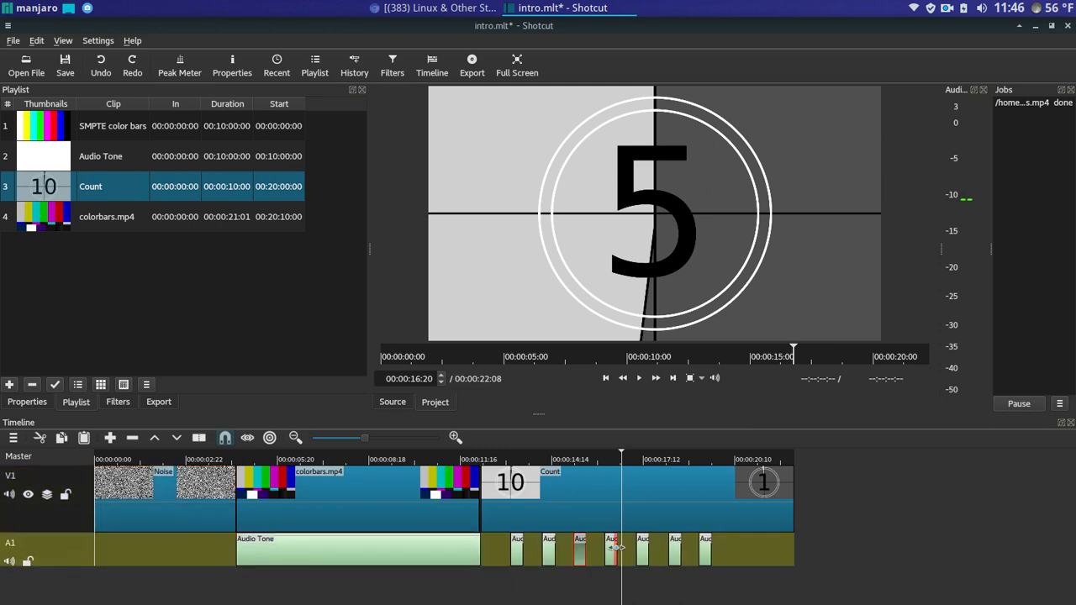
left_click(611, 548)
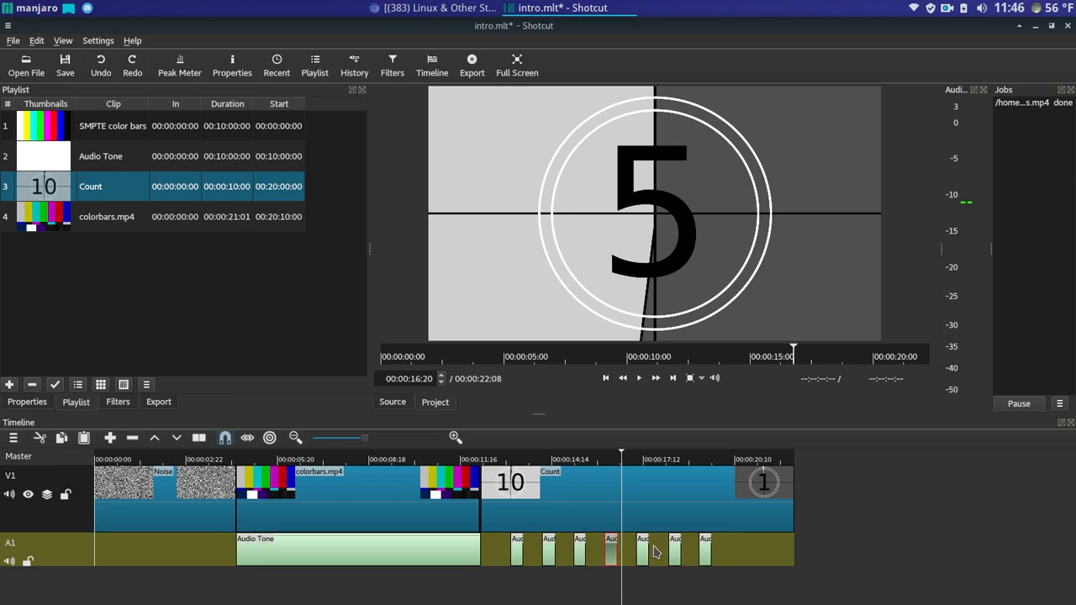
left_click(225, 461)
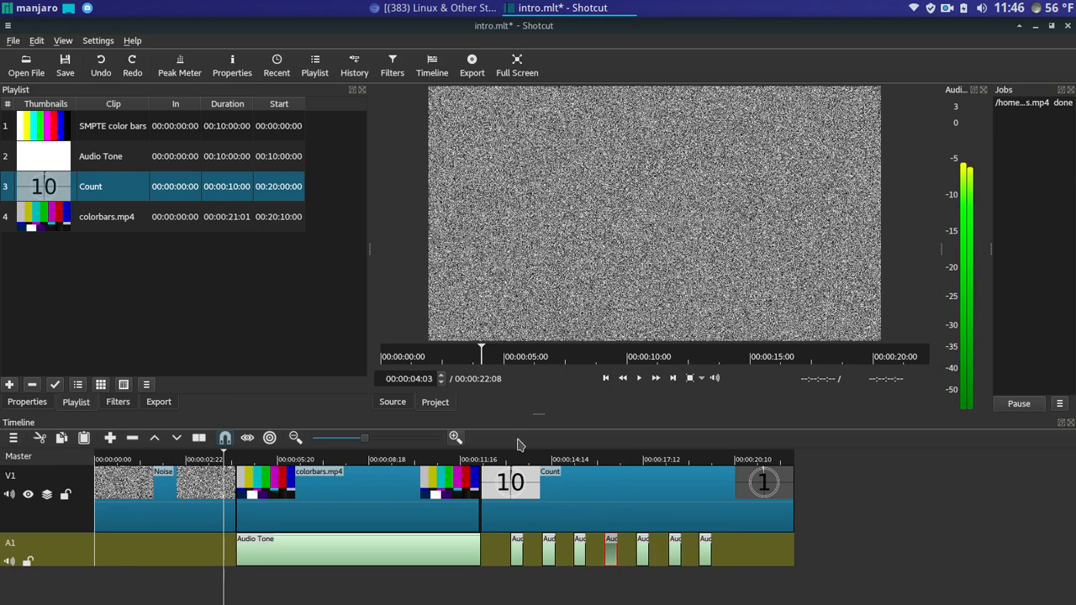
left_click(640, 378)
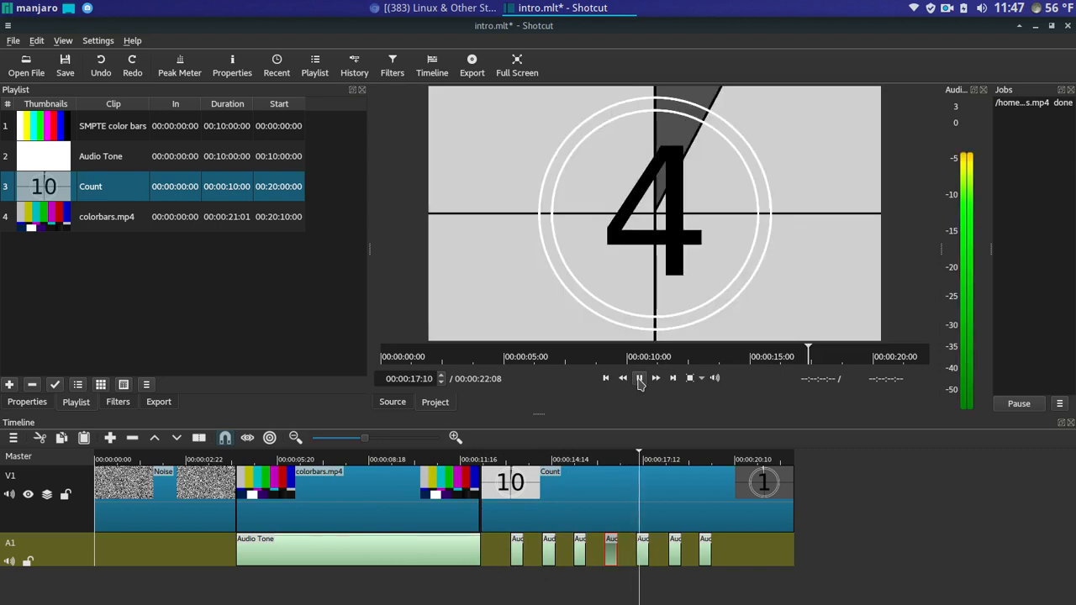
- Pause playback on the countdown at about 00:00:18:05 and select colorbars.mp4 on V1
left_click(639, 378)
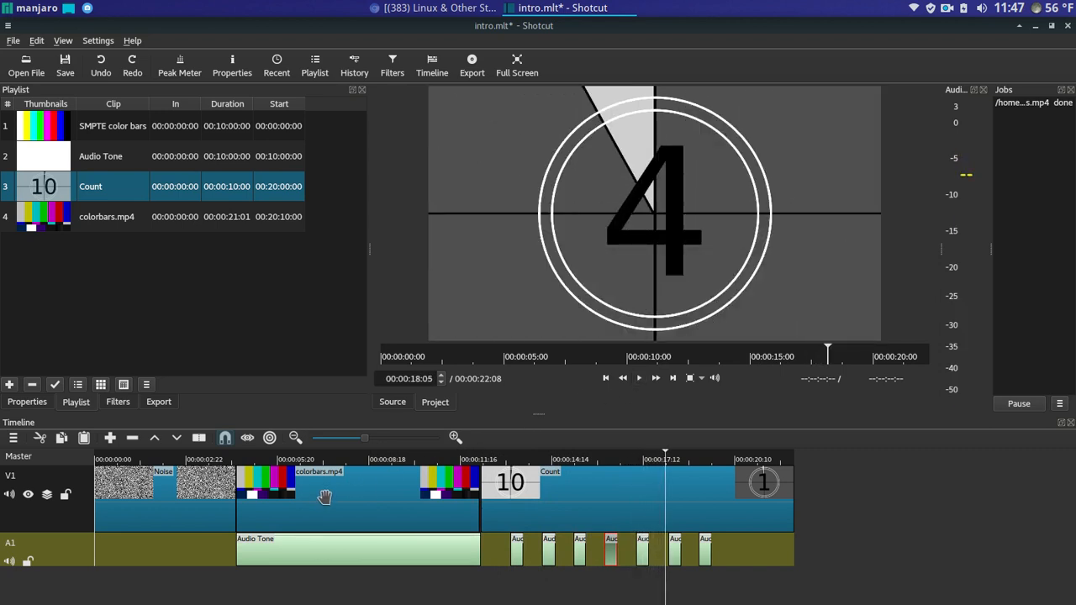
left_click(328, 503)
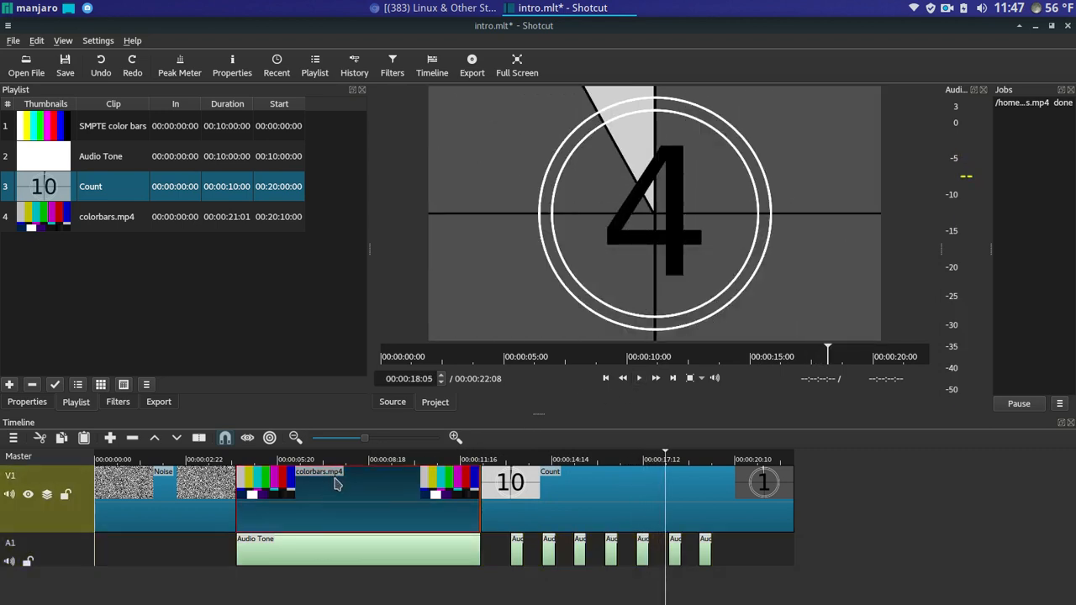
- Remove colorbars.mp4, move Count to the end of V1, and insert SMPTE color bars after Noise
right_click(348, 487)
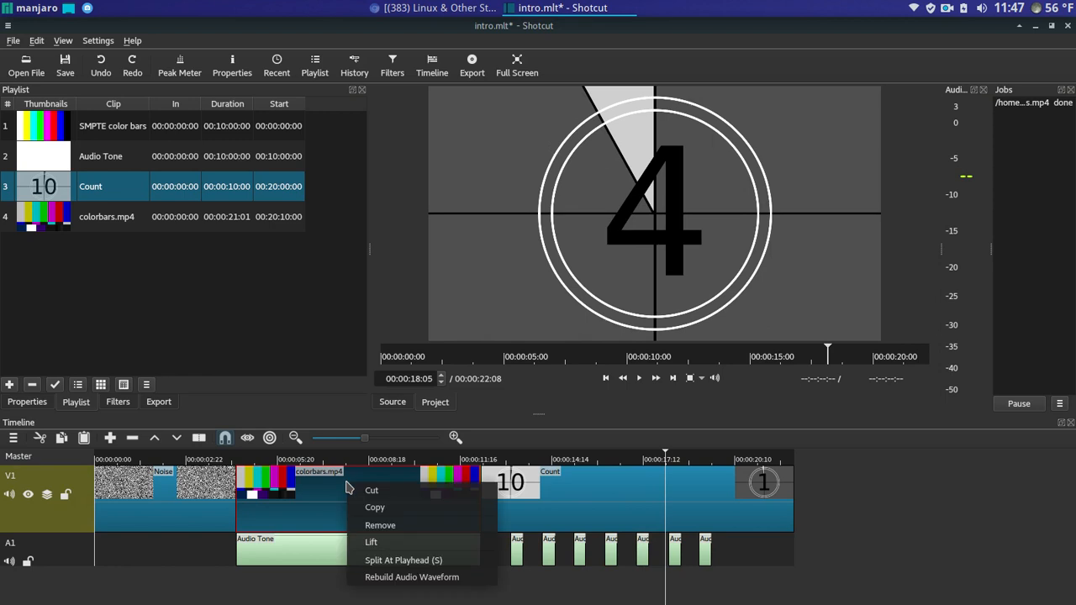
left_click(361, 525)
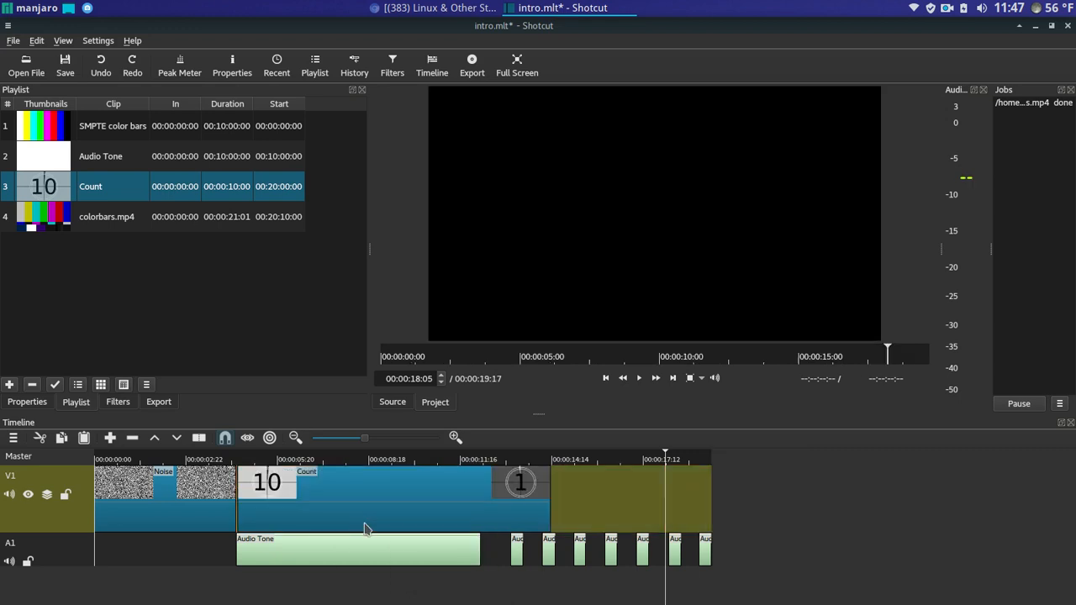
left_click_drag(320, 502, 1045, 487)
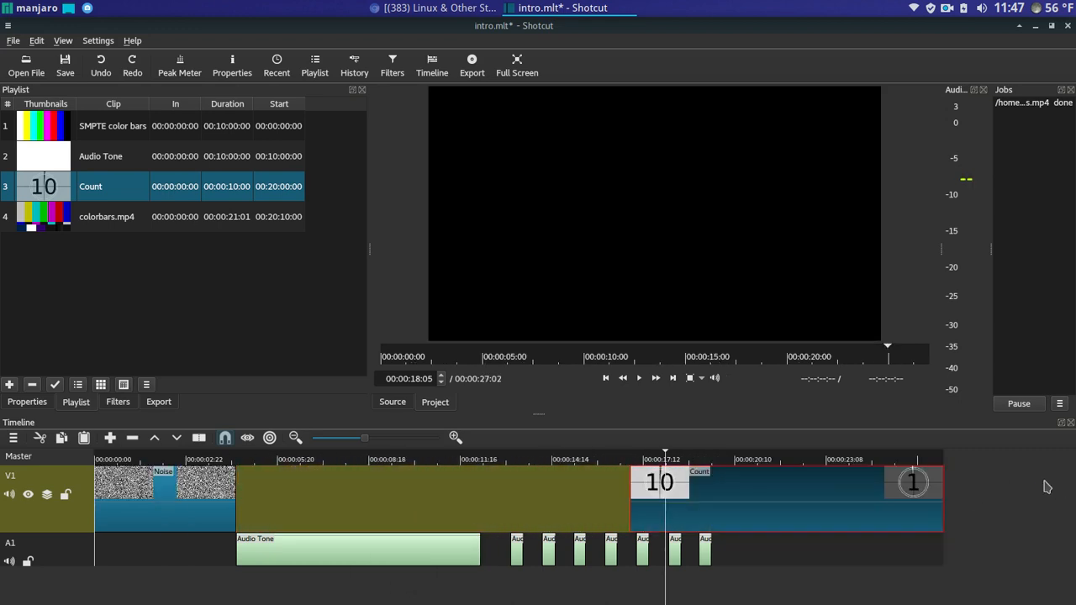
left_click_drag(91, 133, 333, 495)
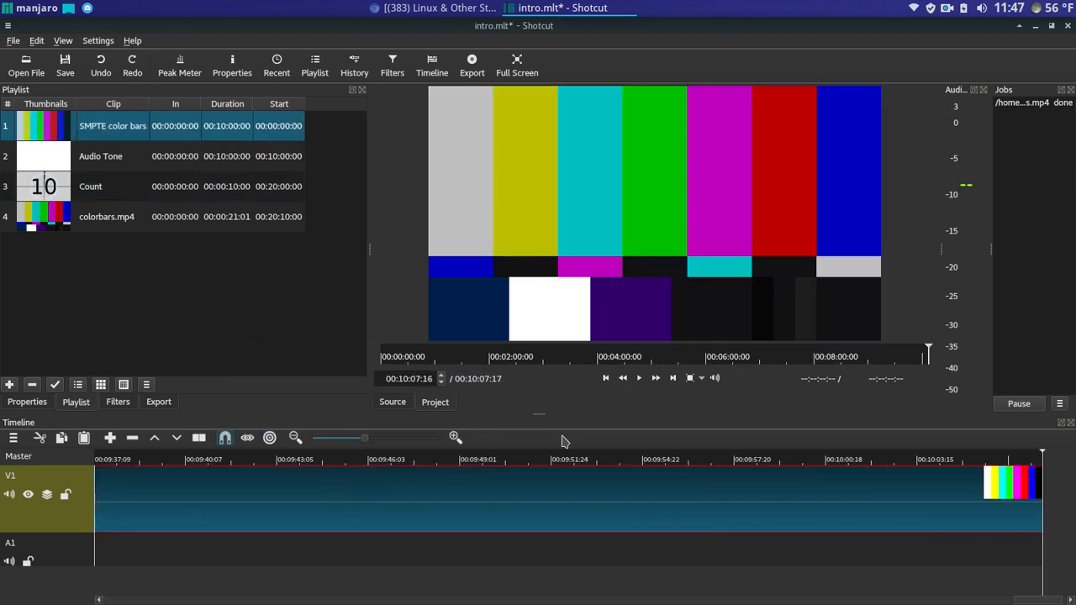
- Split the SMPTE color bars at 12:07, where Audio Tone ends, and remove the leftover tail
left_click_drag(579, 357, 388, 362)
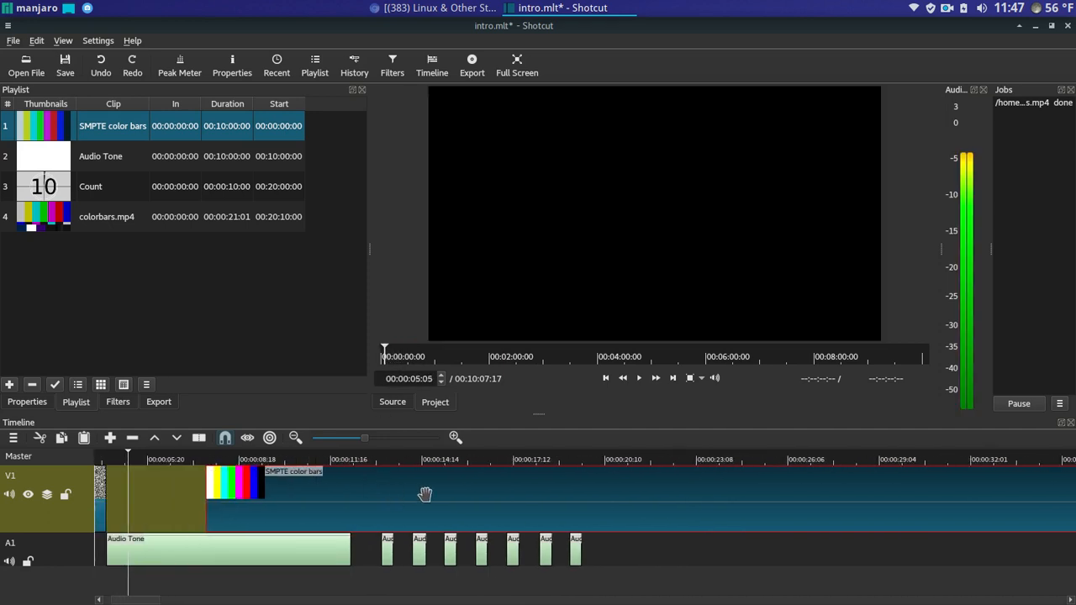
left_click_drag(394, 496, 296, 494)
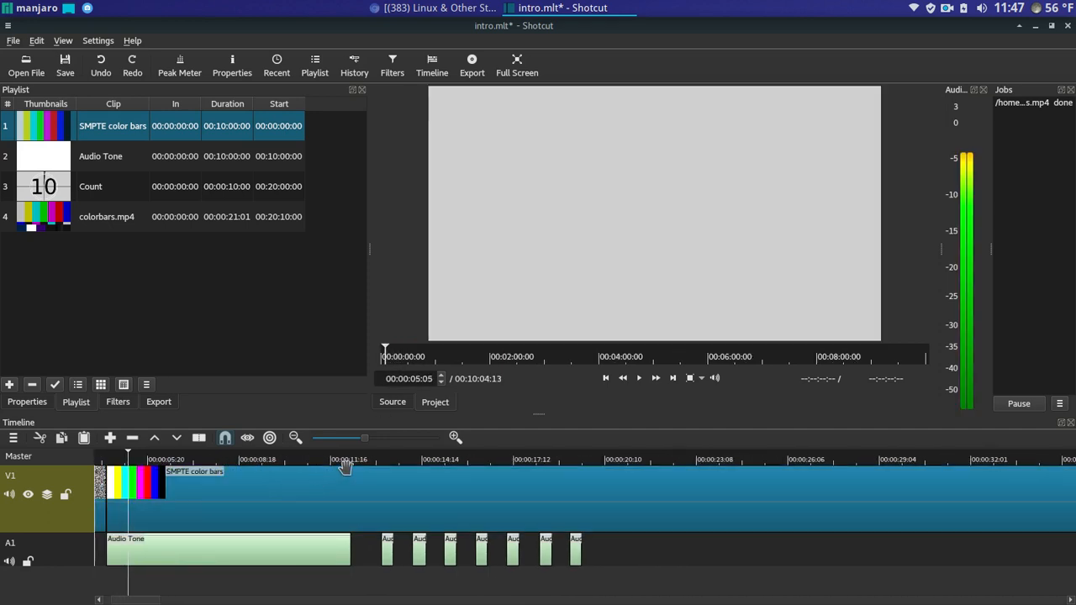
left_click(349, 459)
left_click_drag(353, 459, 352, 461)
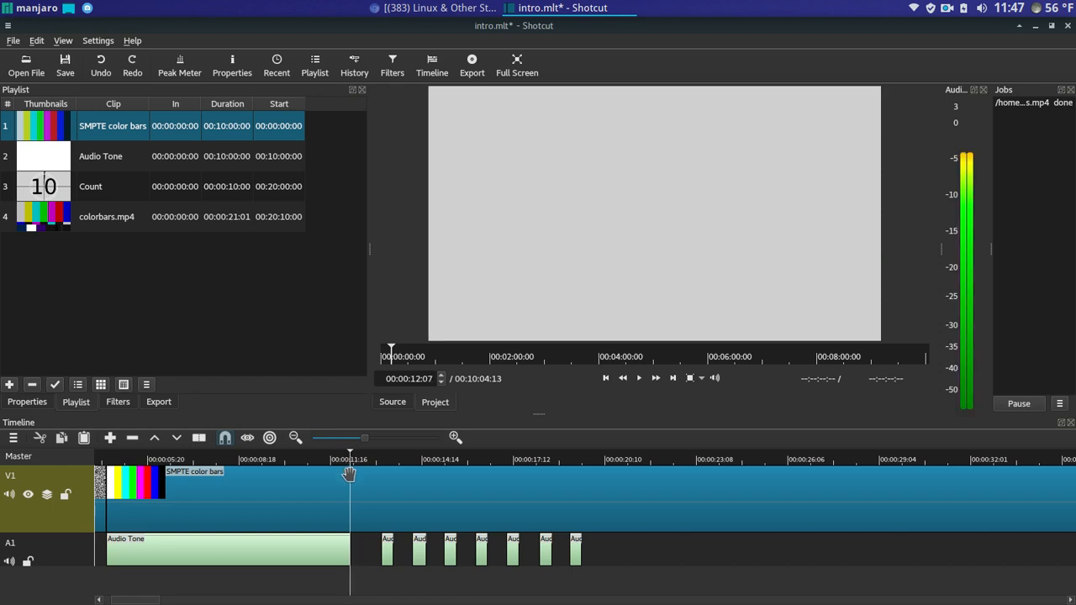
right_click(349, 474)
left_click(365, 547)
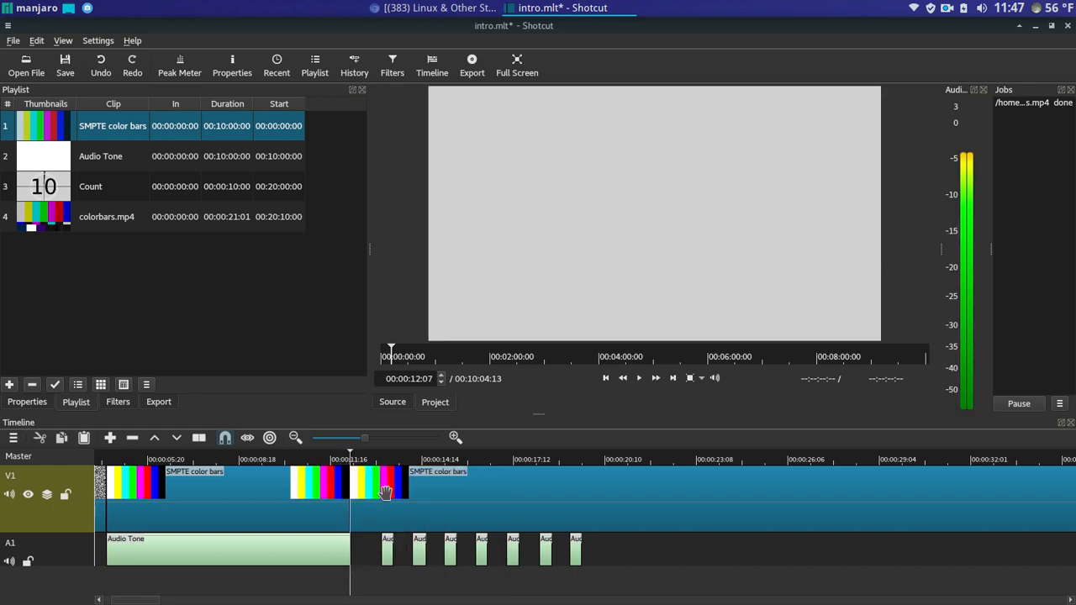
right_click(387, 497)
left_click(397, 535)
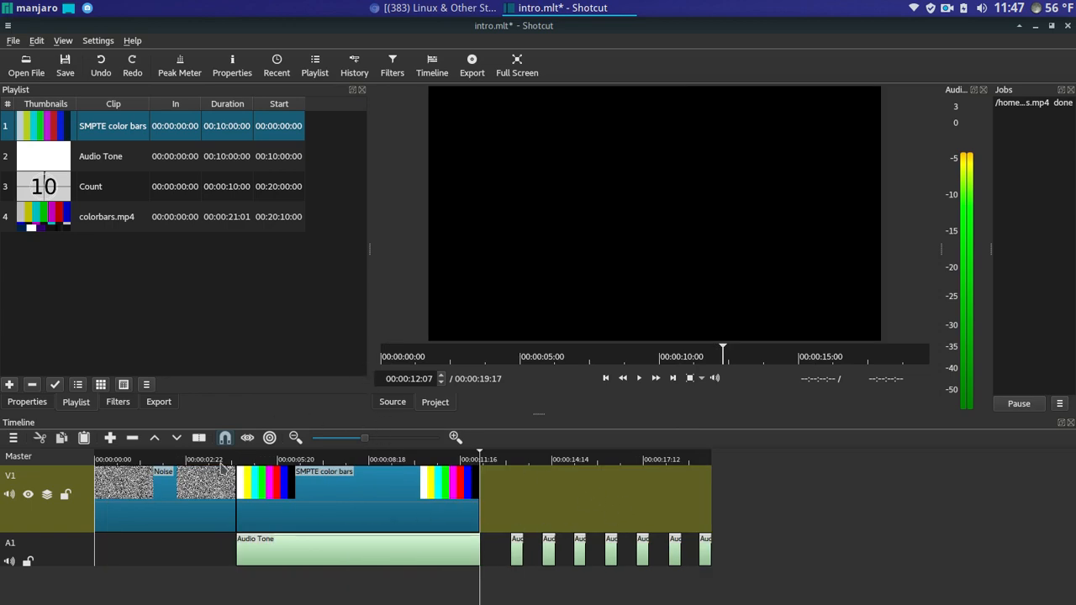
- Play from about 00:00:04 through the noise-to-color-bars transition, pausing at 7:03
left_click(239, 458)
left_click(234, 460)
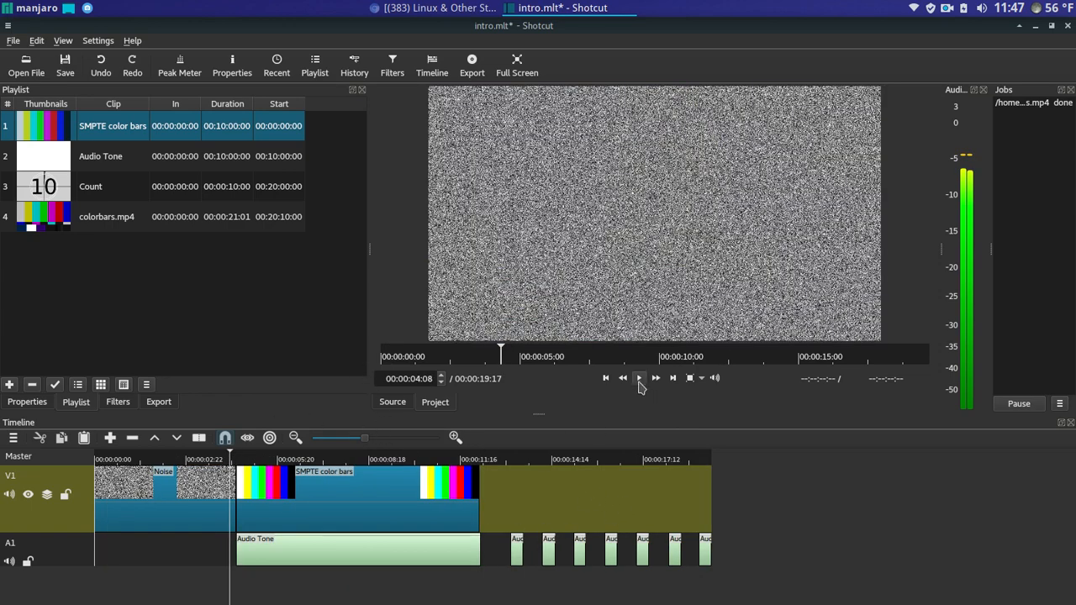
left_click(639, 378)
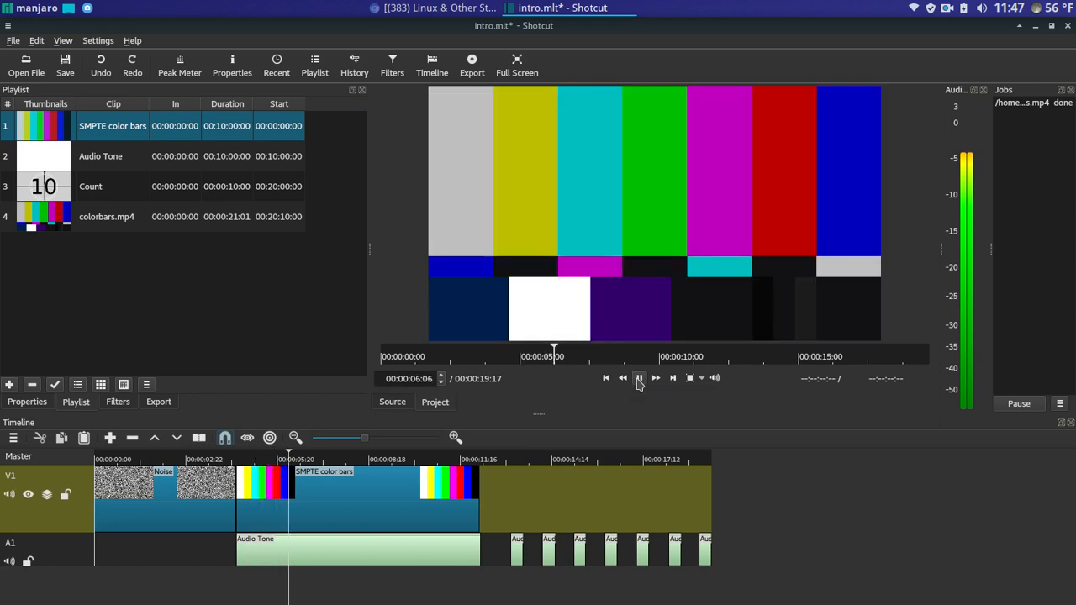
left_click(639, 378)
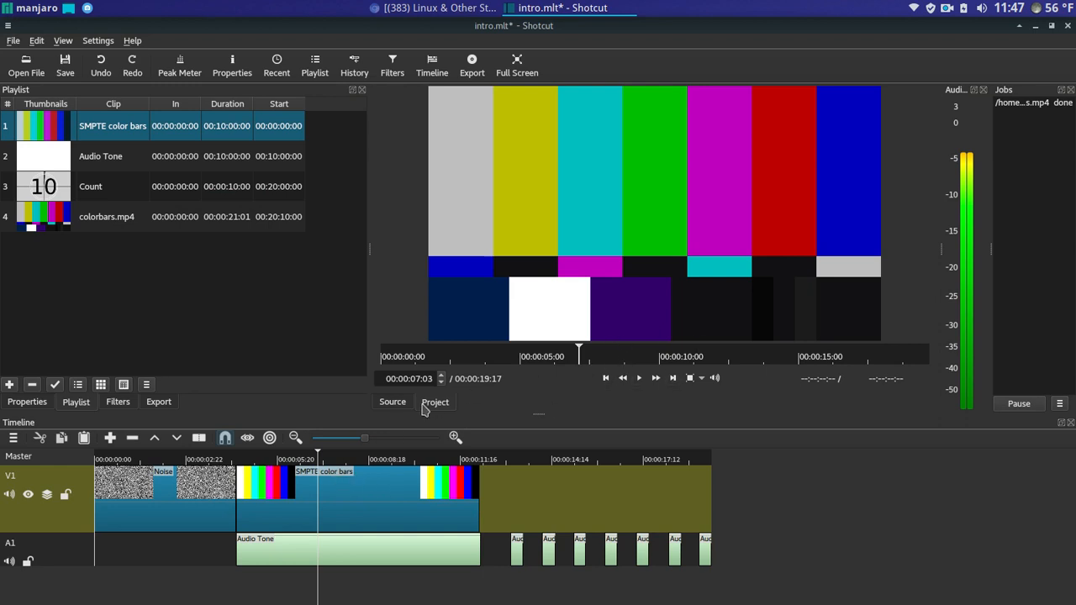
- Select colorbars.mp4 in the playlist and view the Export and Properties panels before returning to Playlist
left_click(124, 222)
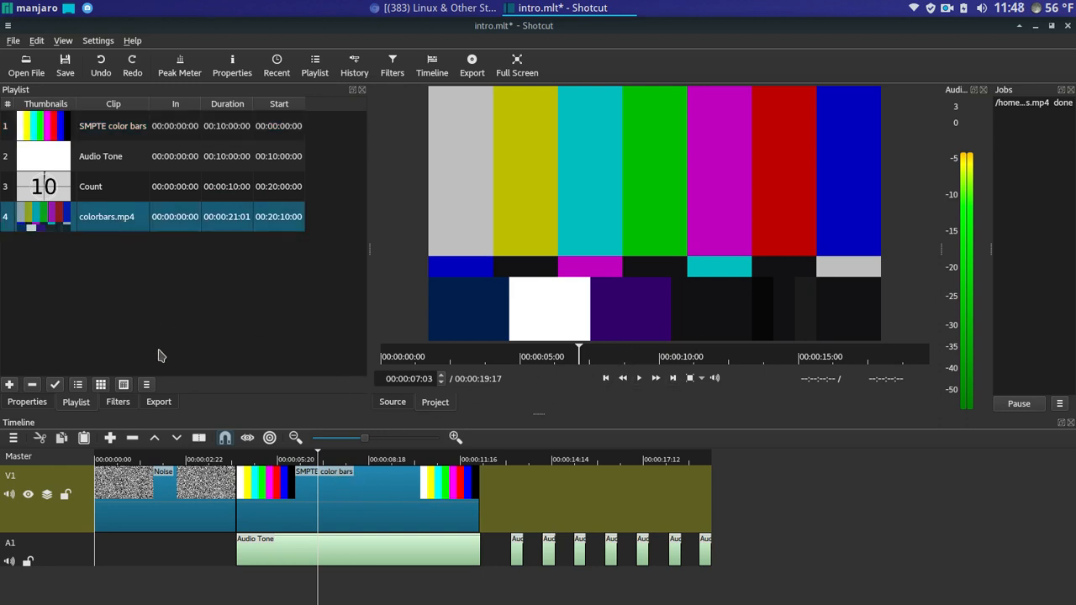
left_click(160, 402)
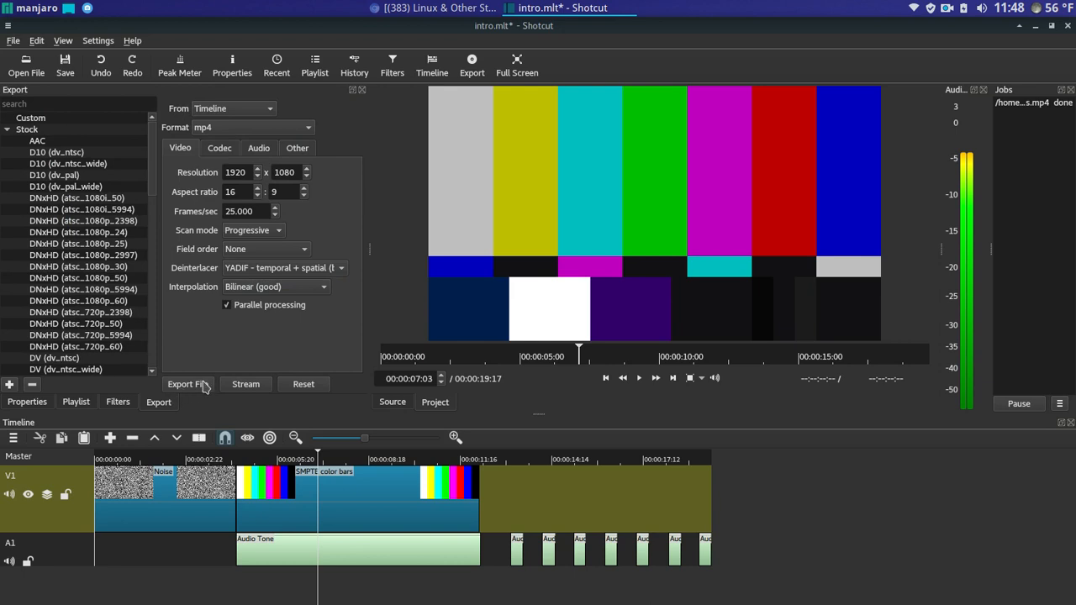
left_click(34, 402)
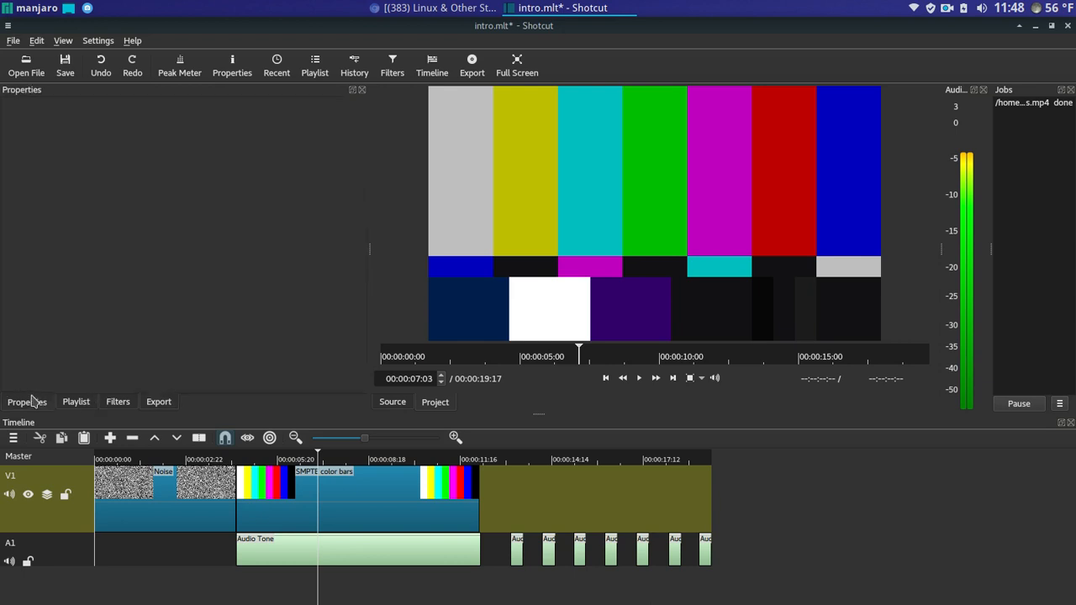
left_click(76, 403)
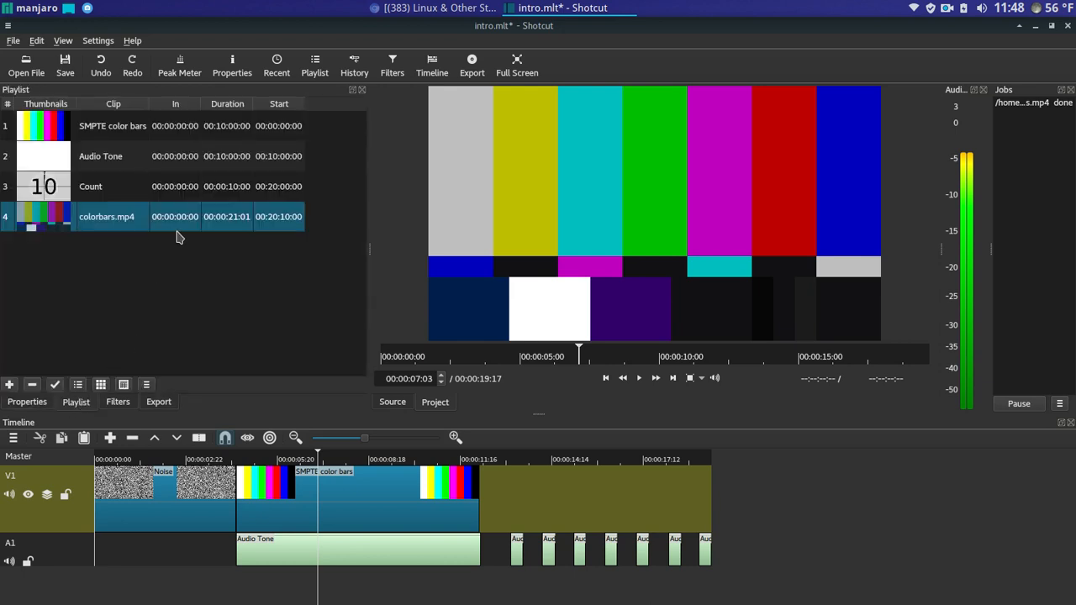
- Remove SMPTE color bars from V1 and place colorbars.mp4 directly against the Noise clip
right_click(365, 479)
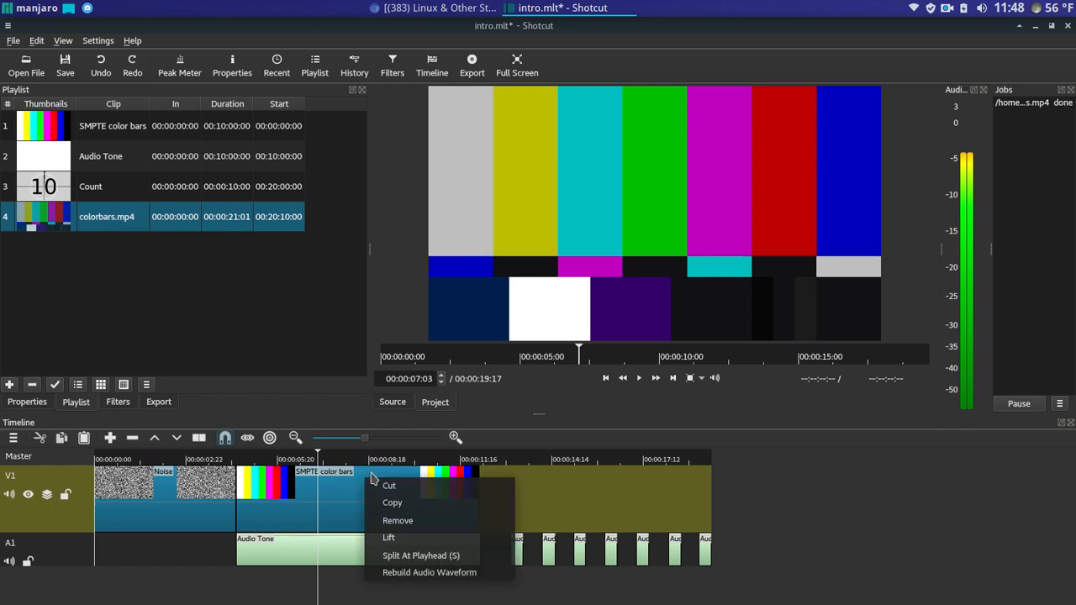
left_click(407, 521)
left_click_drag(59, 219, 298, 492)
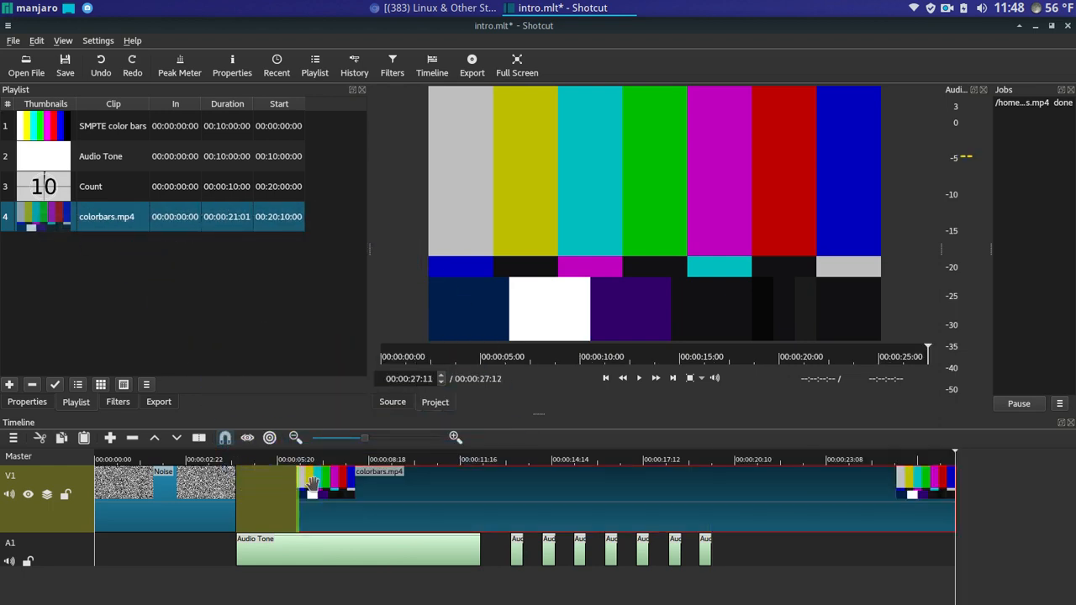
left_click_drag(429, 491, 368, 490)
- Play the noise-to-colorbars.mp4 transition from just before it to check the result
left_click(227, 460)
left_click(639, 379)
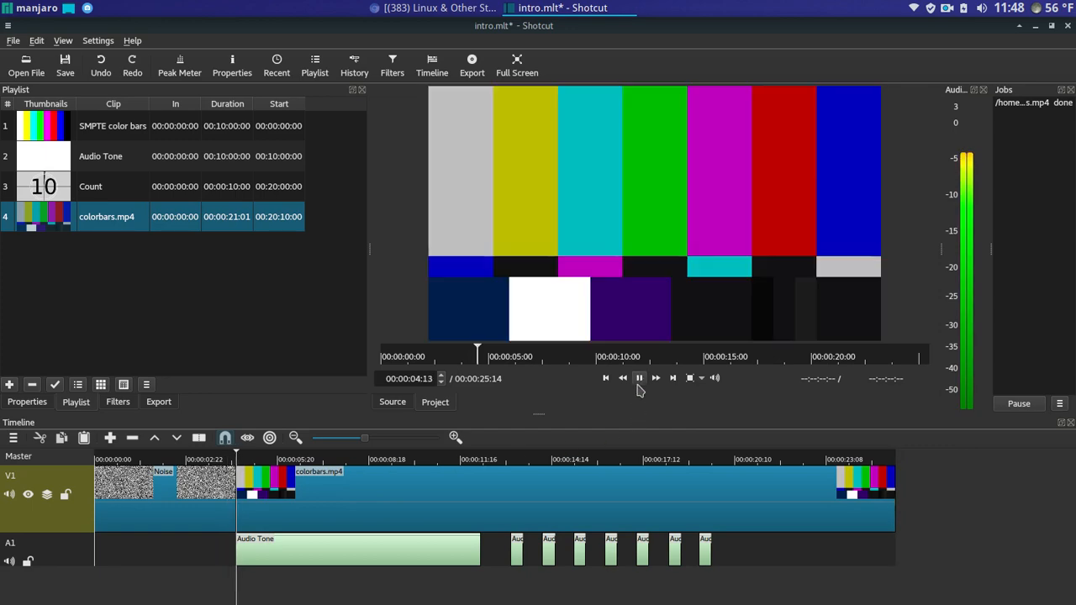
left_click(638, 379)
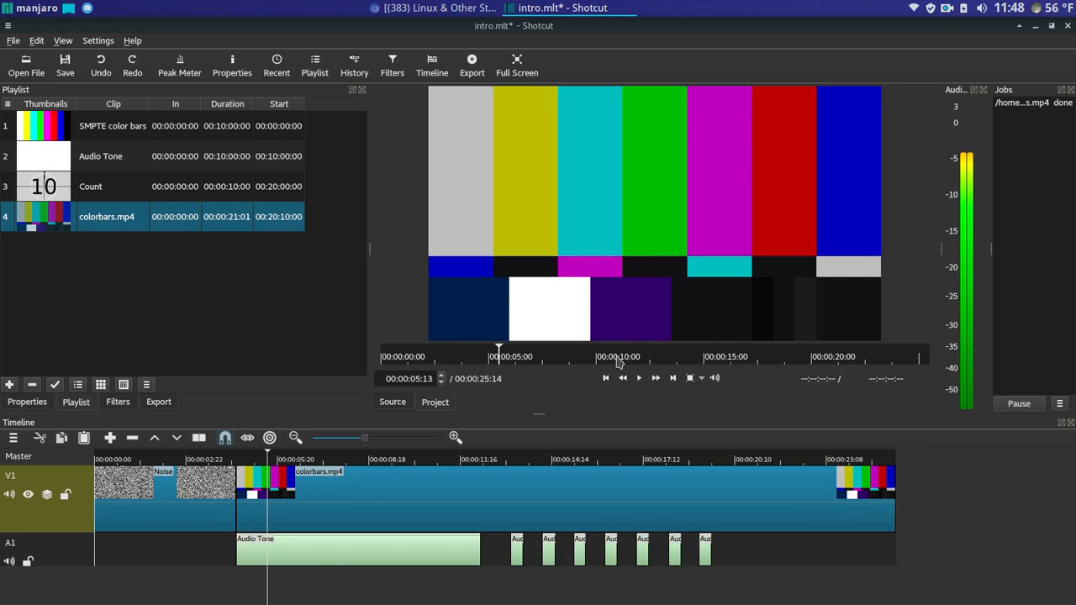
left_click(230, 460)
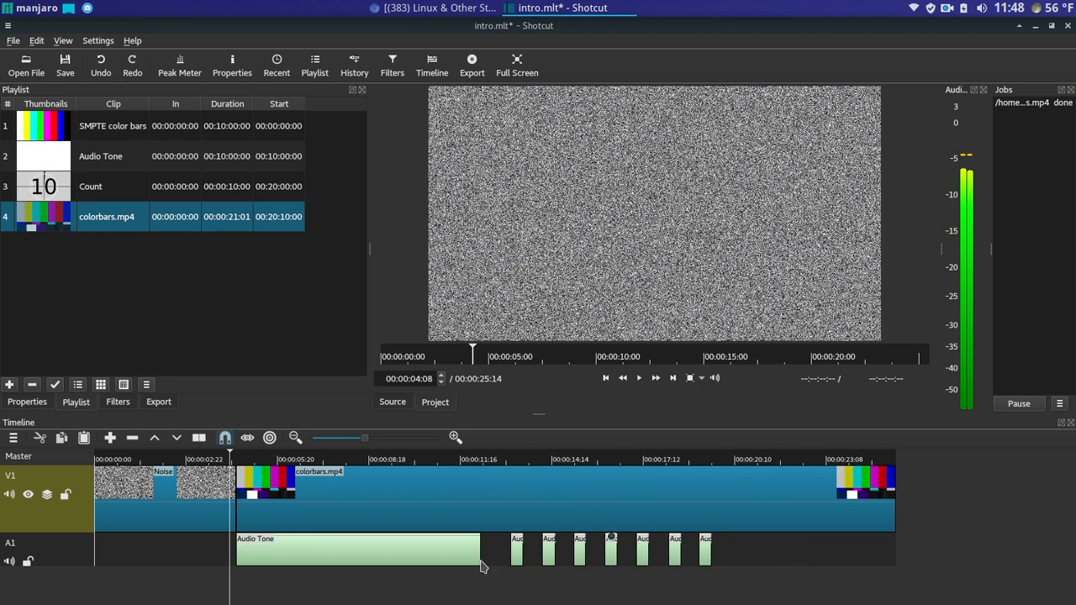
left_click(517, 548)
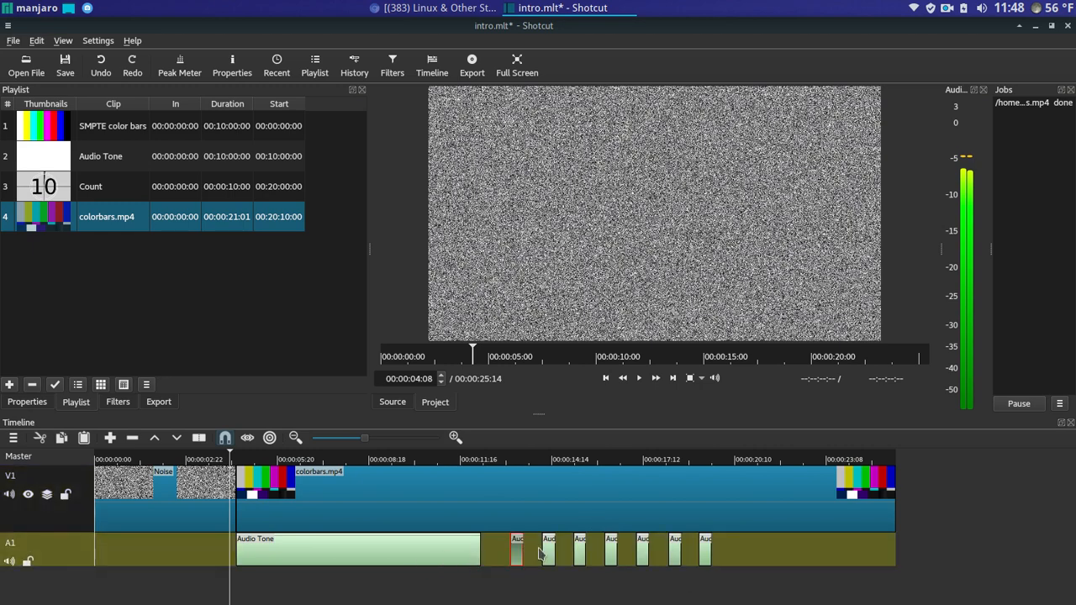
left_click(549, 548)
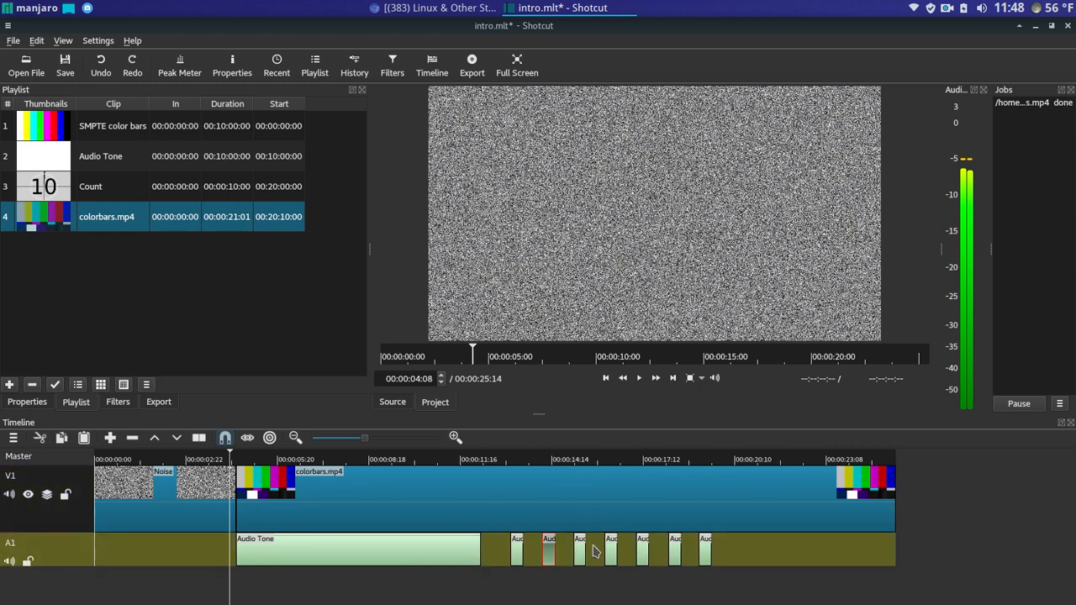
left_click(642, 549)
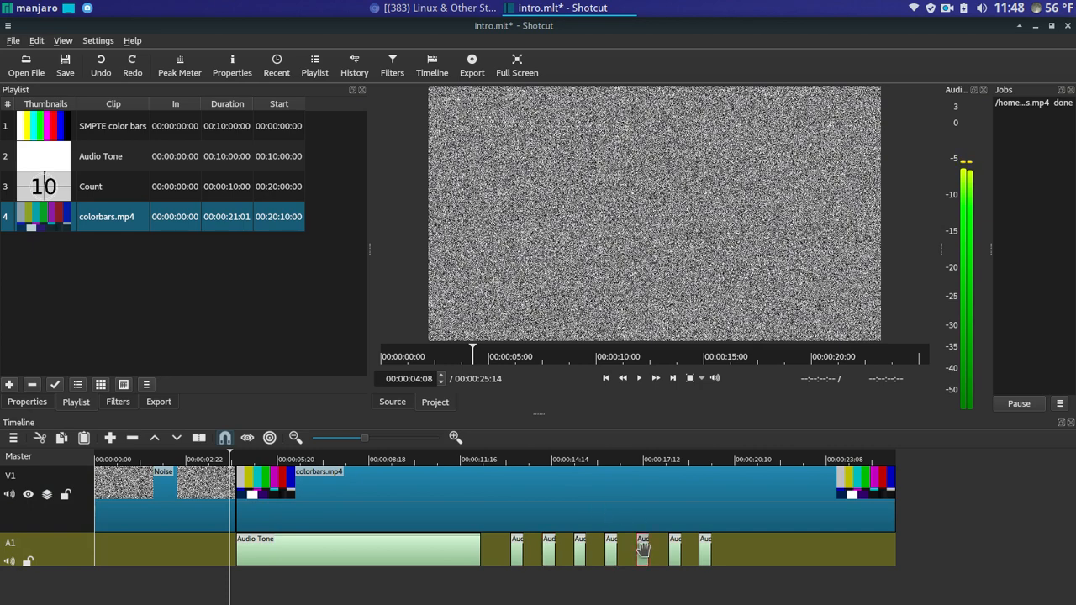